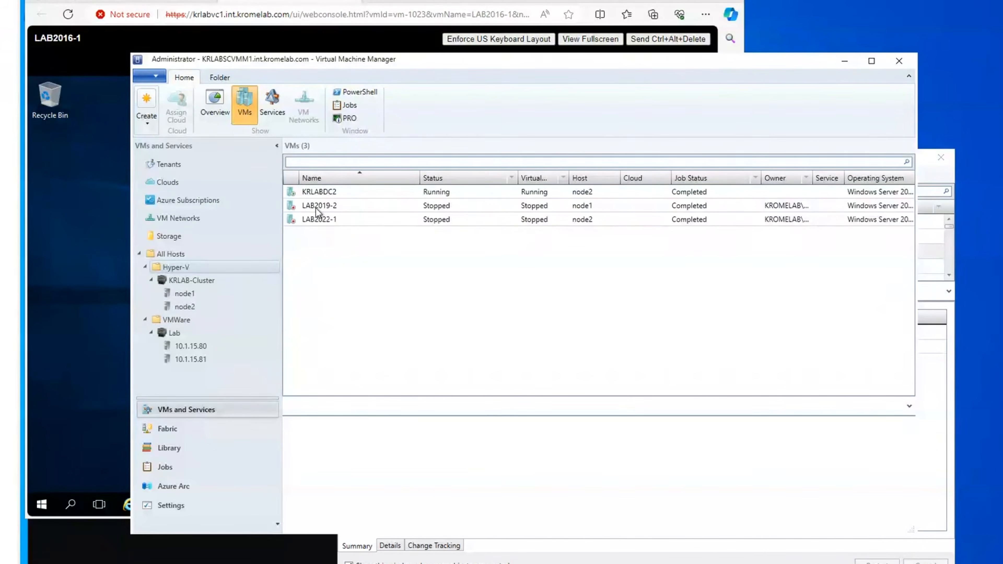
# Step: Show the virtual machines of the VMware Lab cluster and select LAB2016-1 to view its information
pyautogui.click(173, 334)
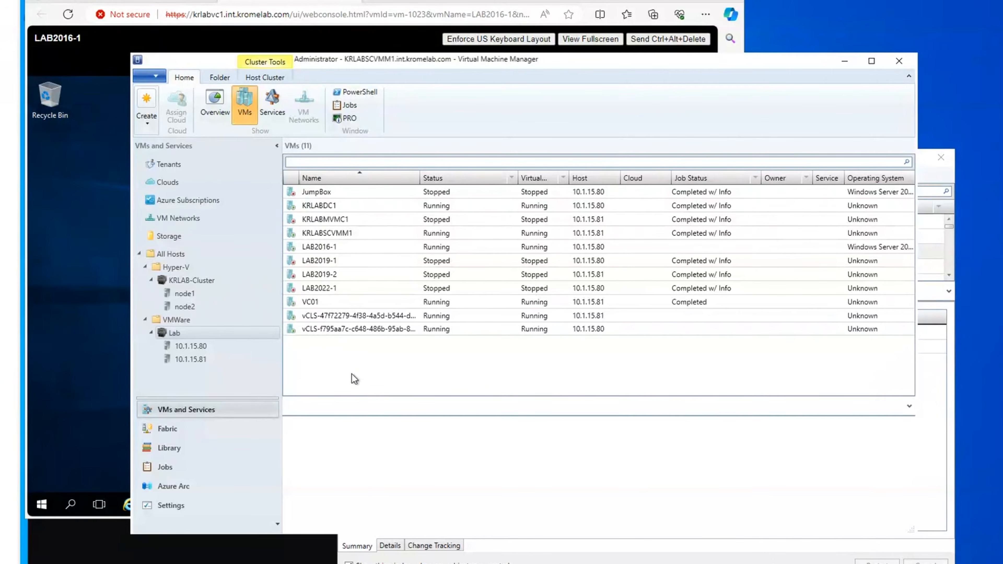
pyautogui.click(354, 247)
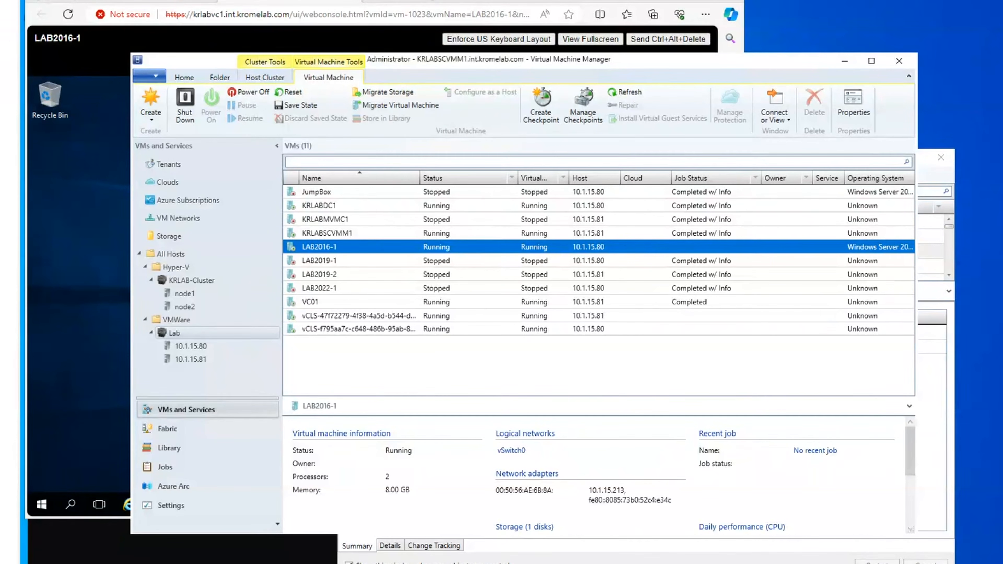
# Step: Switch to the LAB2016-1 web console in the browser and open the guest's list of installed programs
pyautogui.click(283, 1)
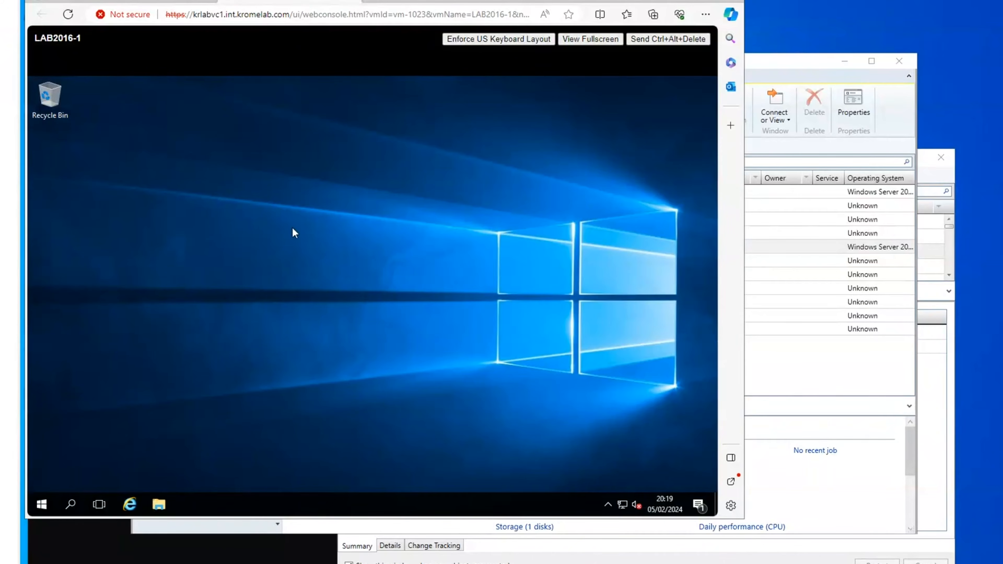
pyautogui.click(43, 506)
pyautogui.click(380, 256)
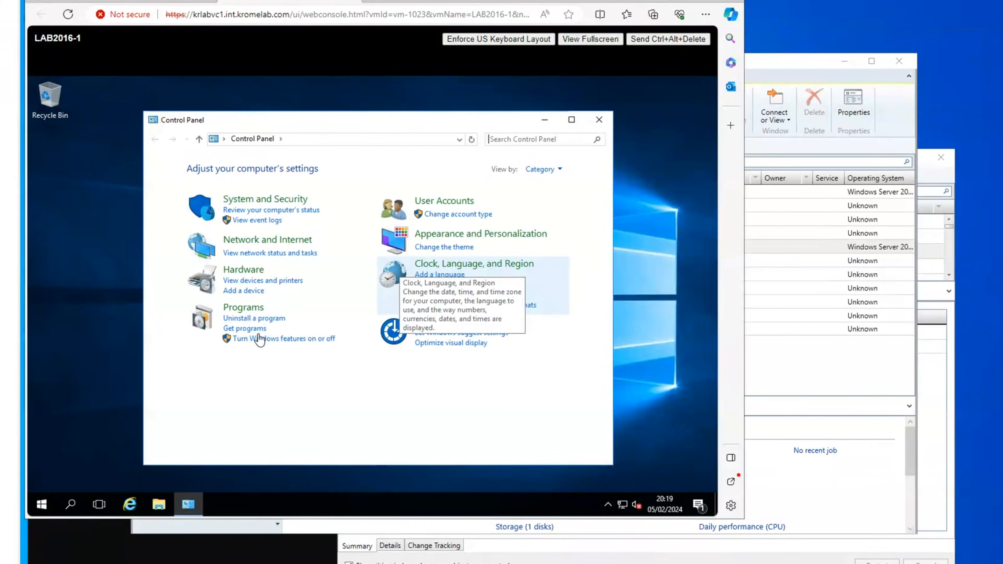
pyautogui.click(263, 319)
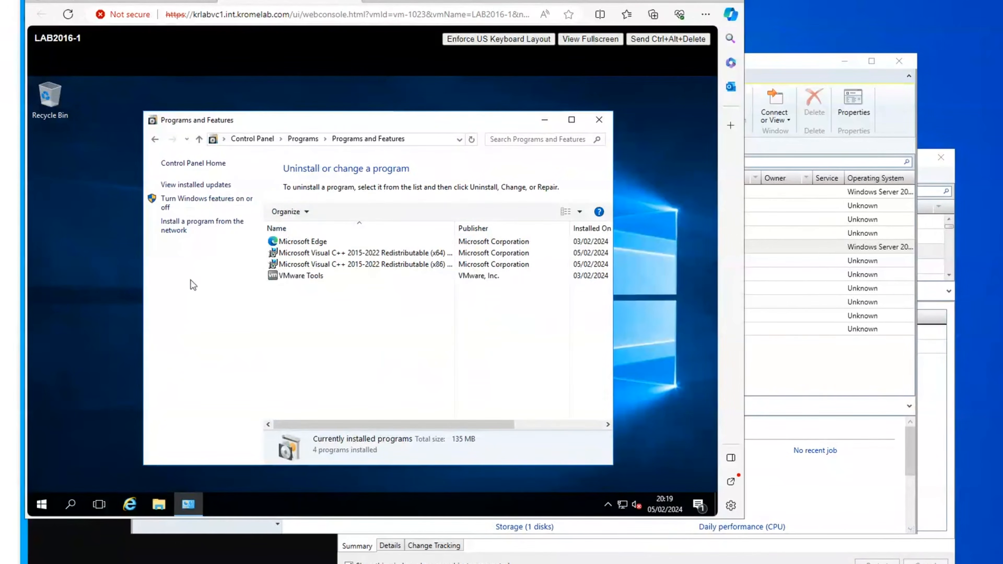
# Step: Uninstall VMware Tools from the LAB2016-1 guest and decline the immediate restart
pyautogui.click(287, 278)
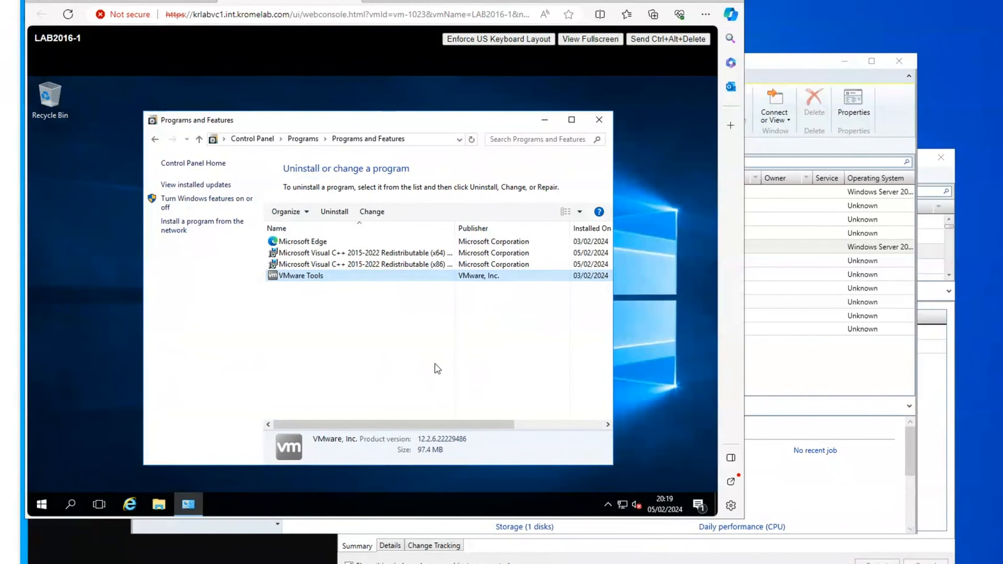
pyautogui.click(333, 212)
pyautogui.click(429, 288)
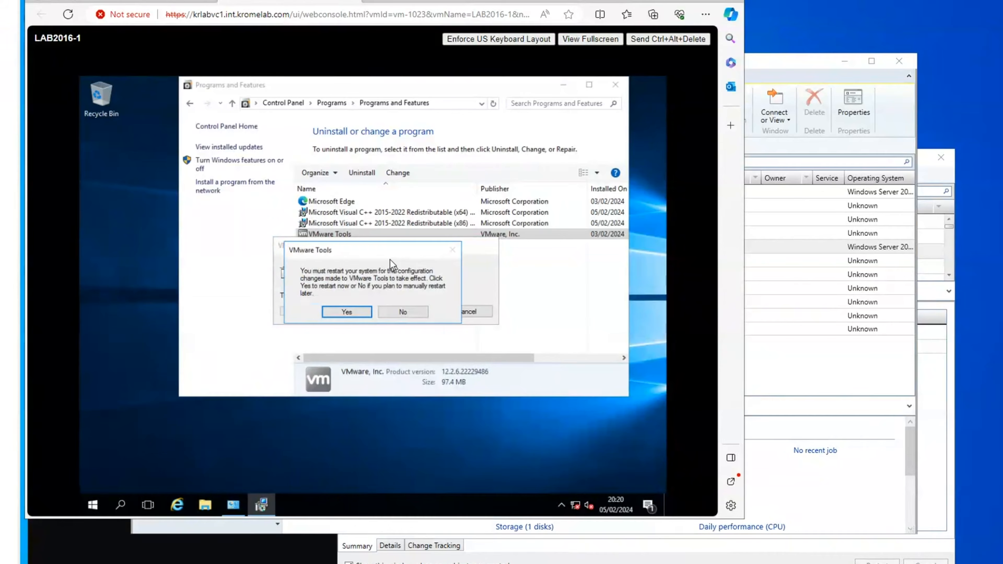
pyautogui.click(405, 312)
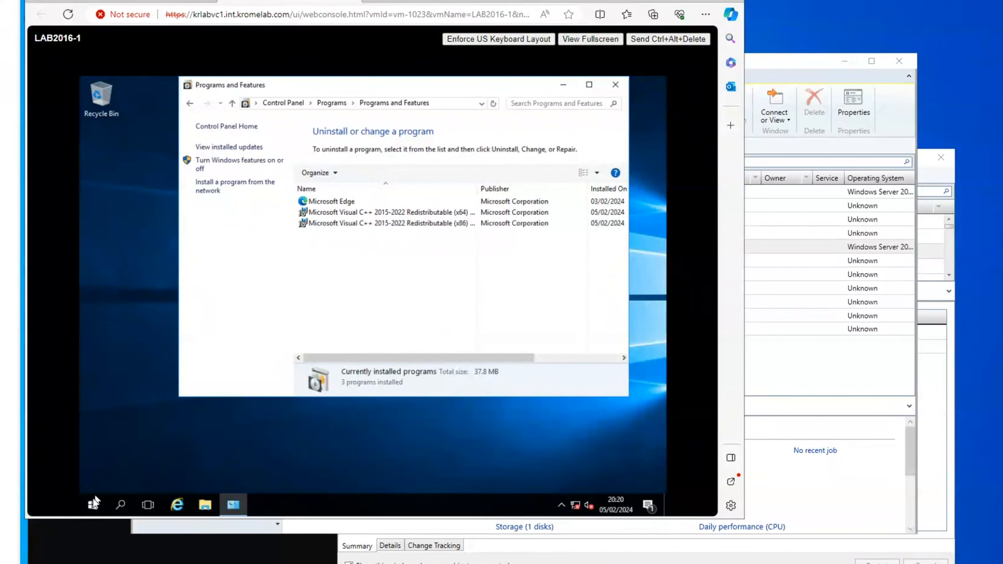
# Step: Shut down the LAB2016-1 guest operating system and confirm the shutdown
pyautogui.click(93, 505)
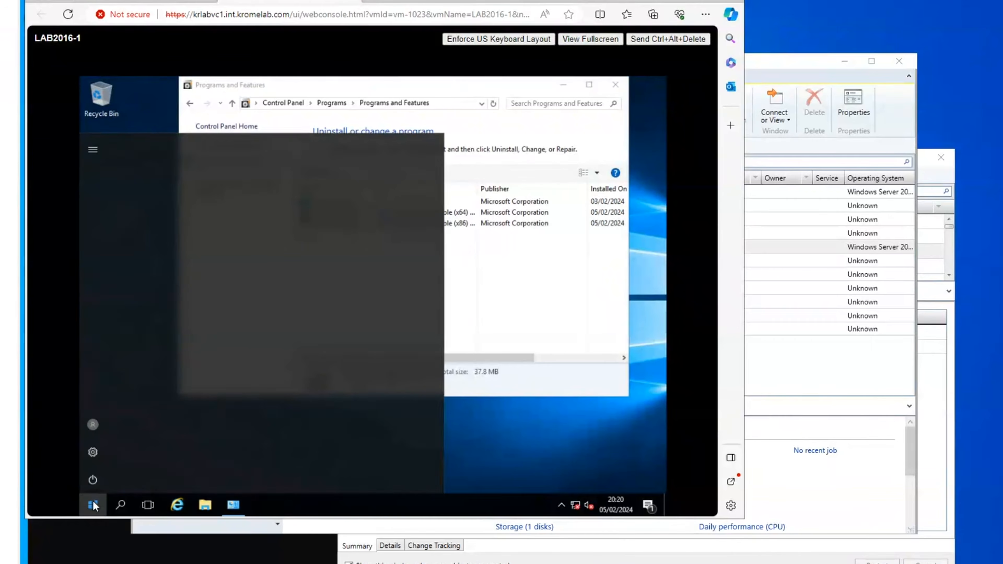
pyautogui.click(93, 480)
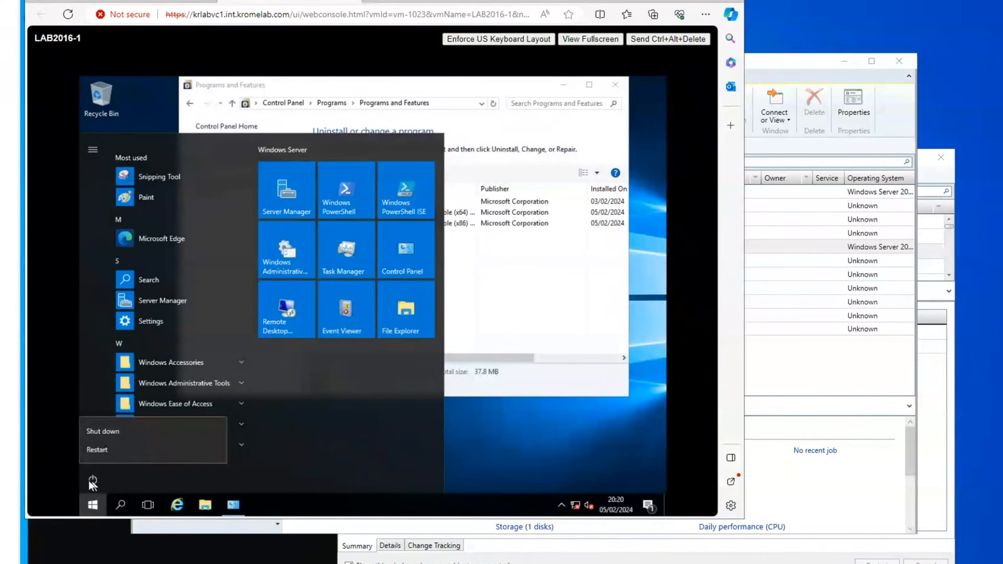
pyautogui.click(93, 428)
pyautogui.click(242, 448)
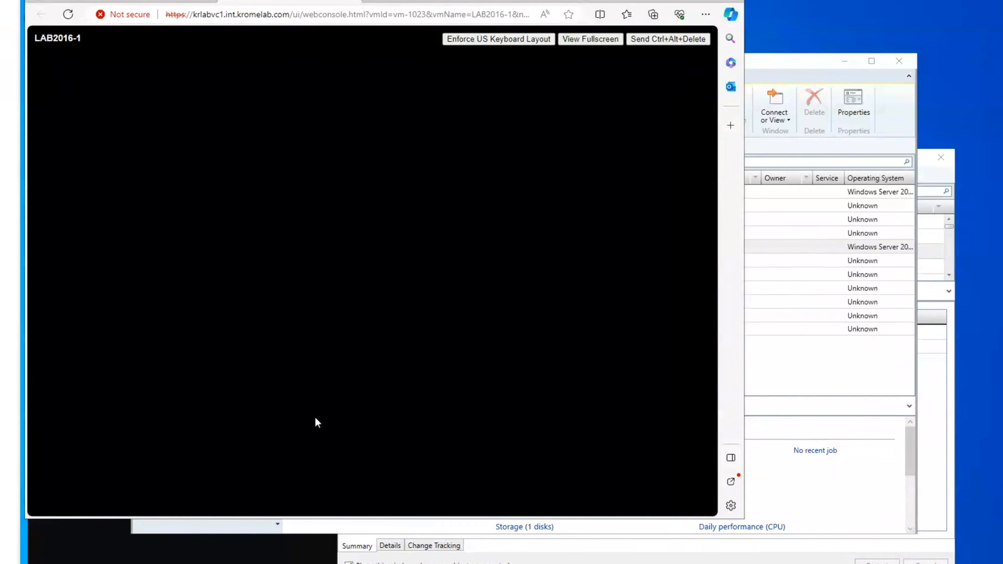
# Step: Switch back to Virtual Machine Manager and start the Convert Virtual Machine wizard
pyautogui.click(764, 62)
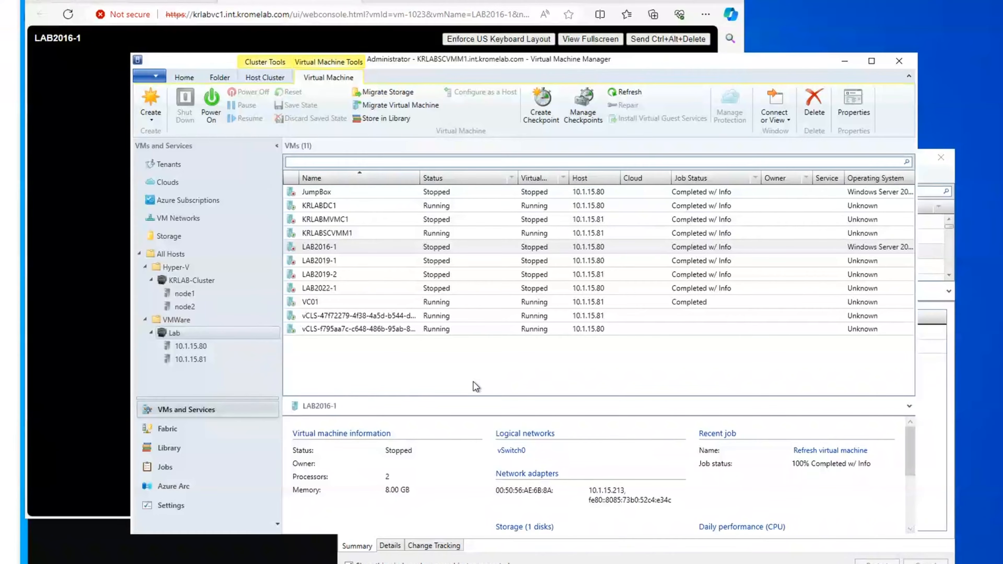
pyautogui.click(182, 77)
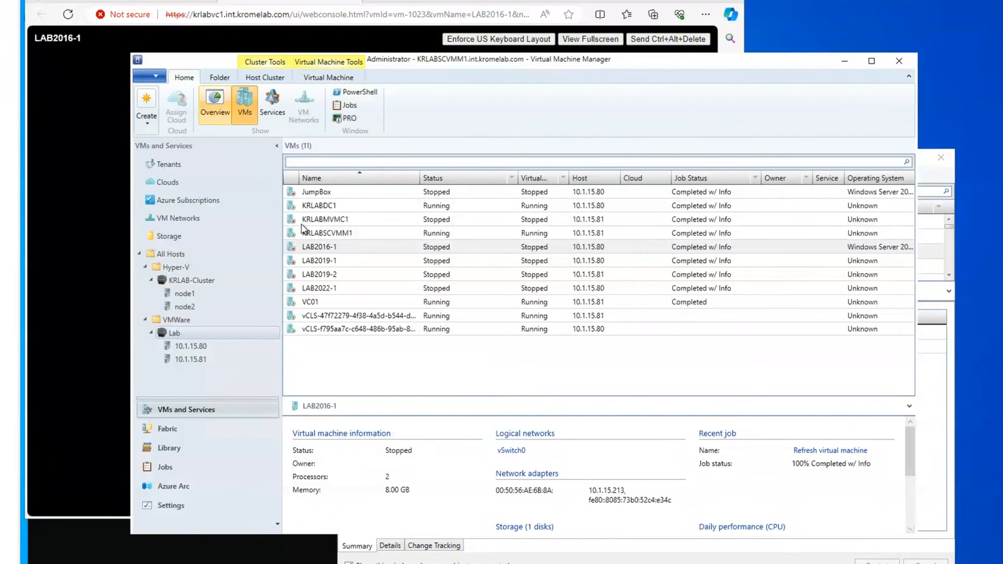
pyautogui.click(147, 123)
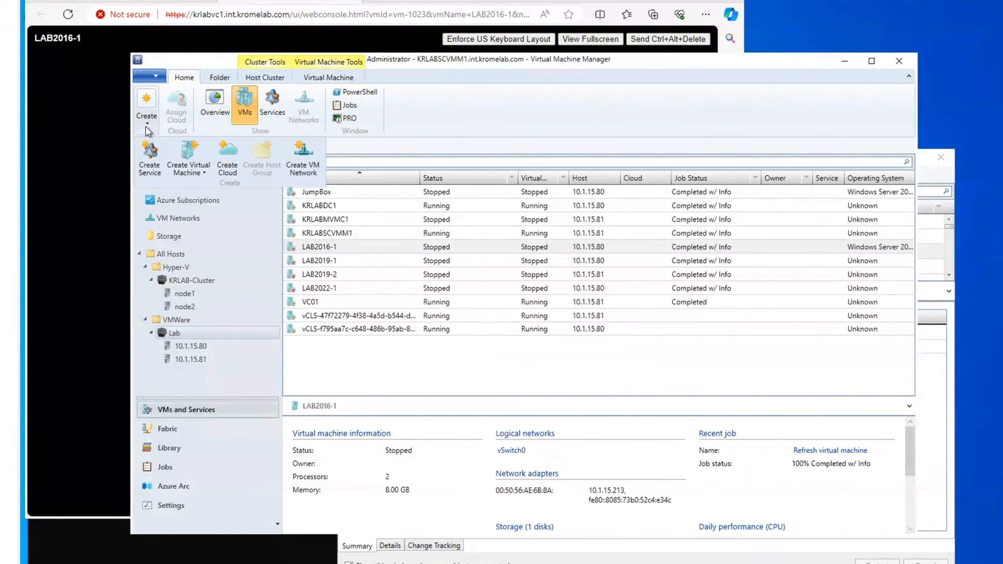
pyautogui.click(189, 174)
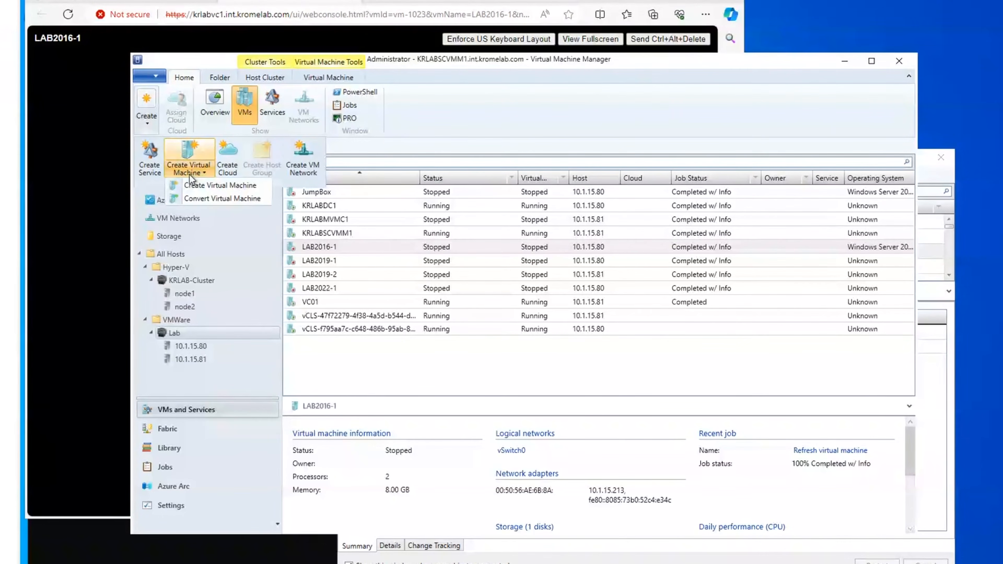
pyautogui.click(224, 197)
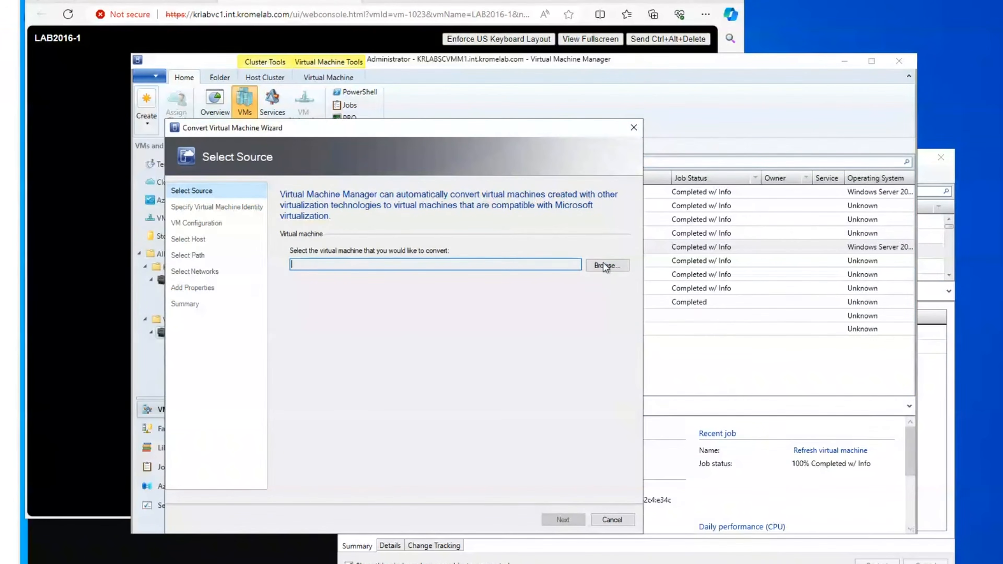
# Step: Choose LAB2016-1 as the source virtual machine, checking its operating system, and continue to the identity page
pyautogui.click(607, 265)
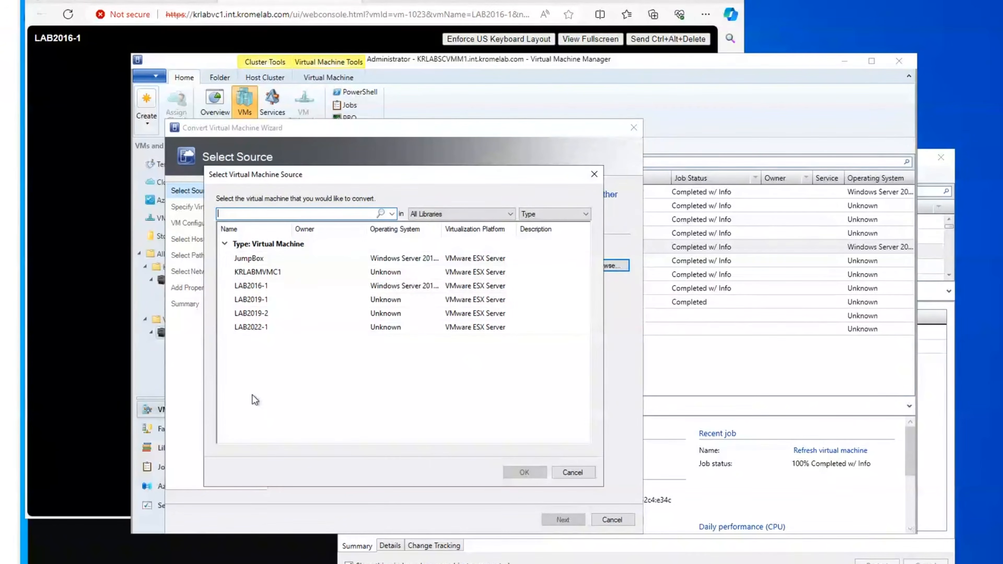
pyautogui.click(252, 286)
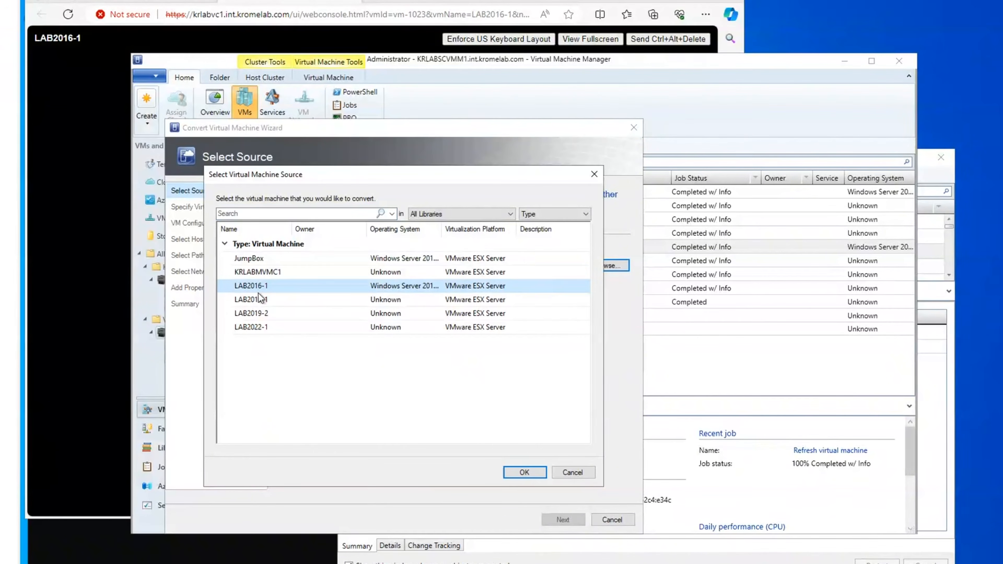
pyautogui.moveTo(442, 230); pyautogui.dragTo(466, 230)
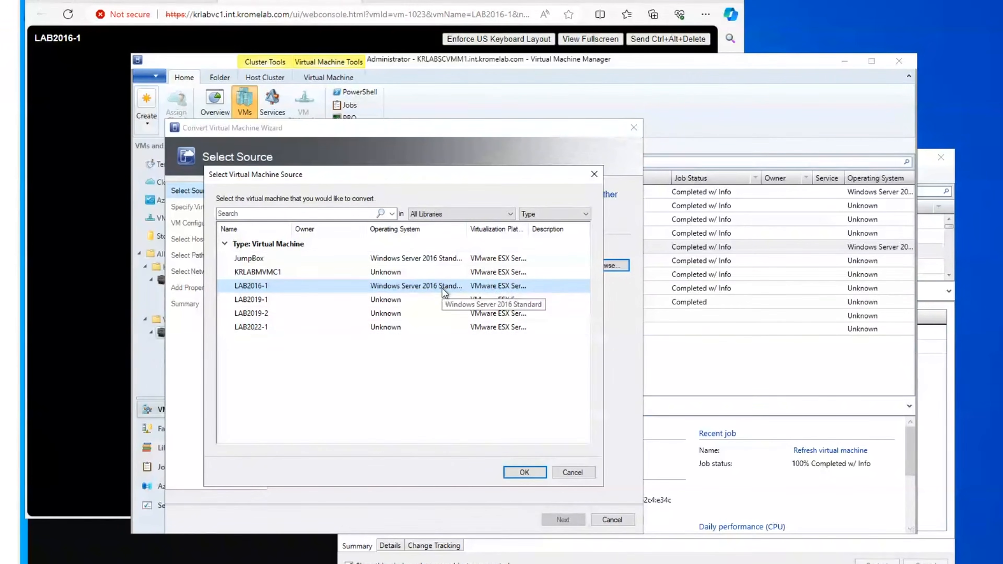
pyautogui.click(526, 473)
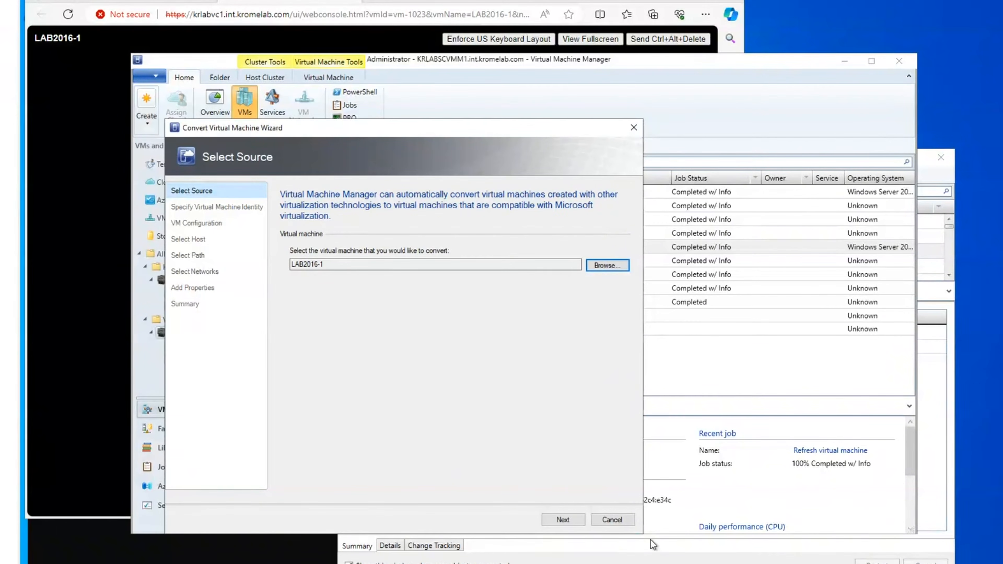
pyautogui.click(564, 520)
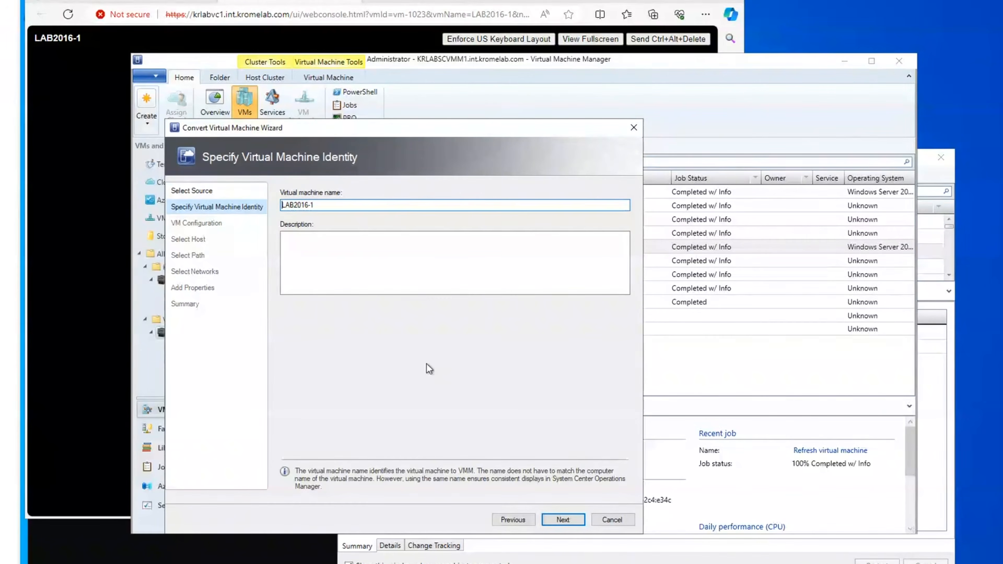
# Step: Keep the virtual machine name LAB2016-1 and set the target to Generation 2, continuing to host selection
pyautogui.click(571, 518)
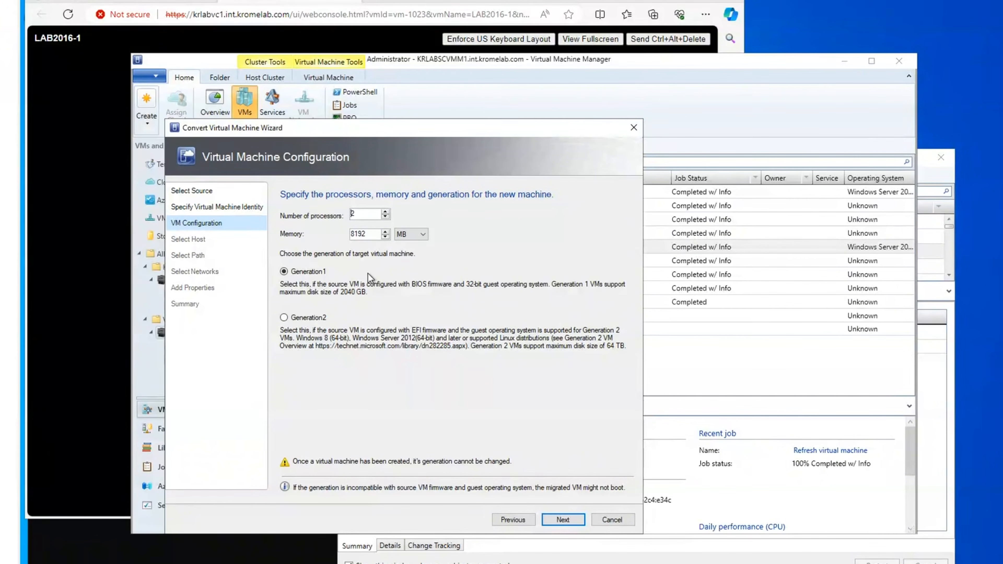
pyautogui.click(284, 317)
pyautogui.click(562, 520)
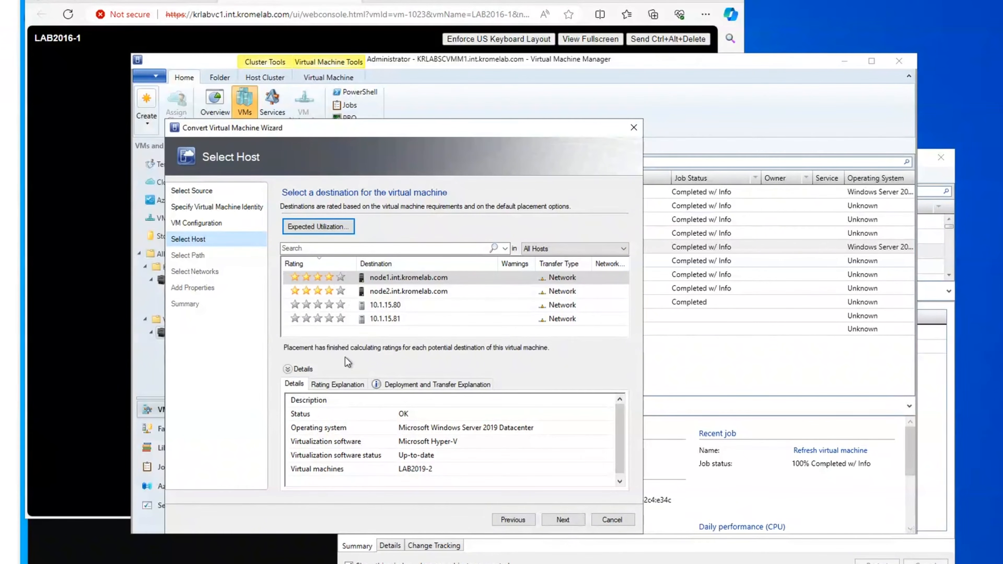
# Step: Review the rating explanation and details for node1.int.kromelab.com and accept it as the destination host
pyautogui.click(320, 385)
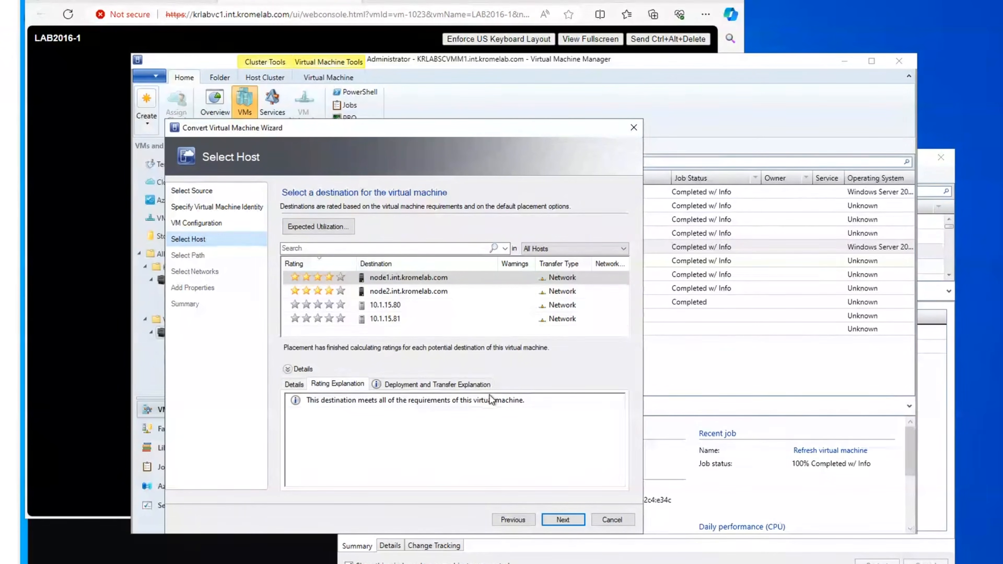
pyautogui.click(294, 384)
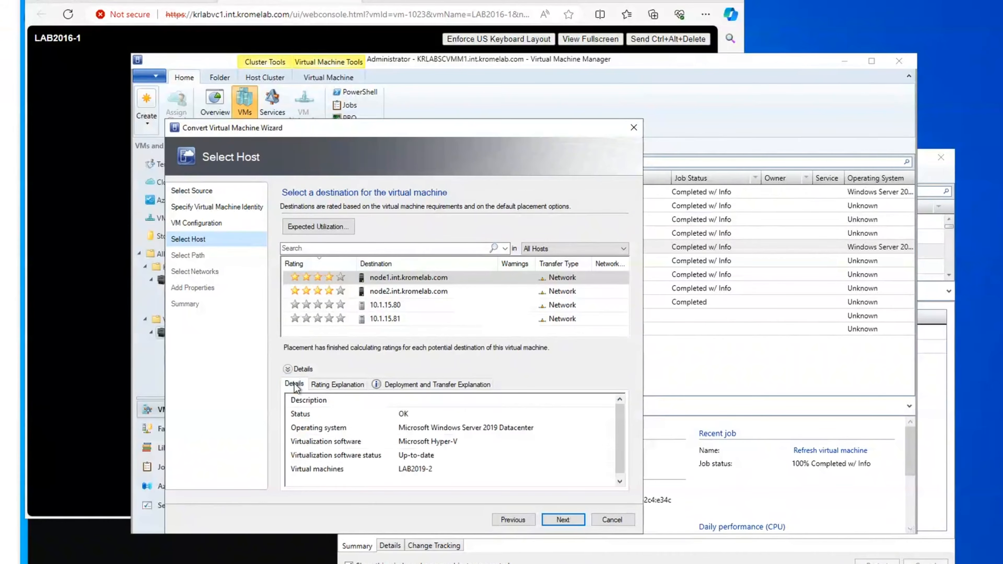
pyautogui.click(555, 521)
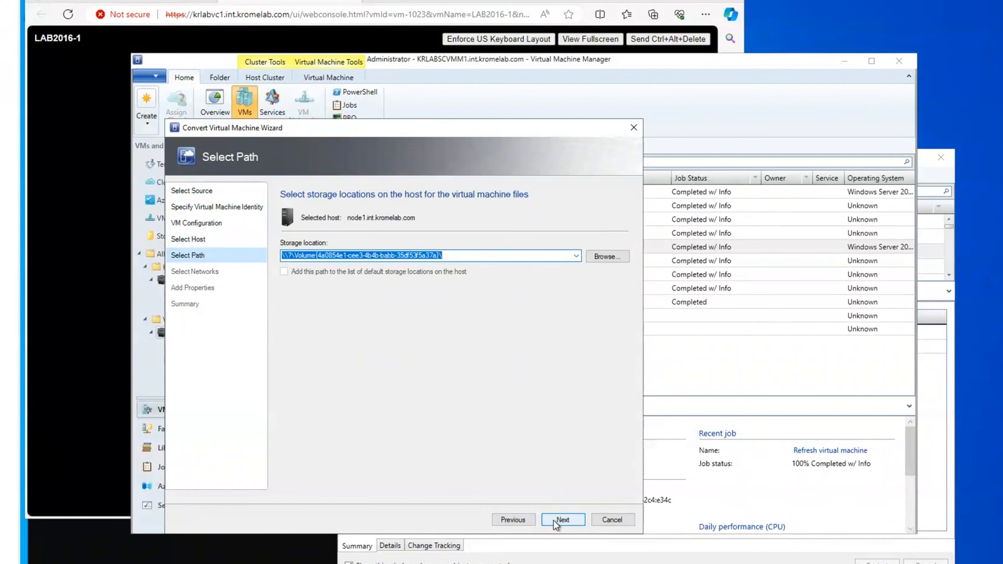
# Step: Set the storage location to the Virtual Machines folder on the cluster shared volume, C:\ClusterStorage\Volume1\Virtual Machines, and continue to network selection
pyautogui.click(607, 257)
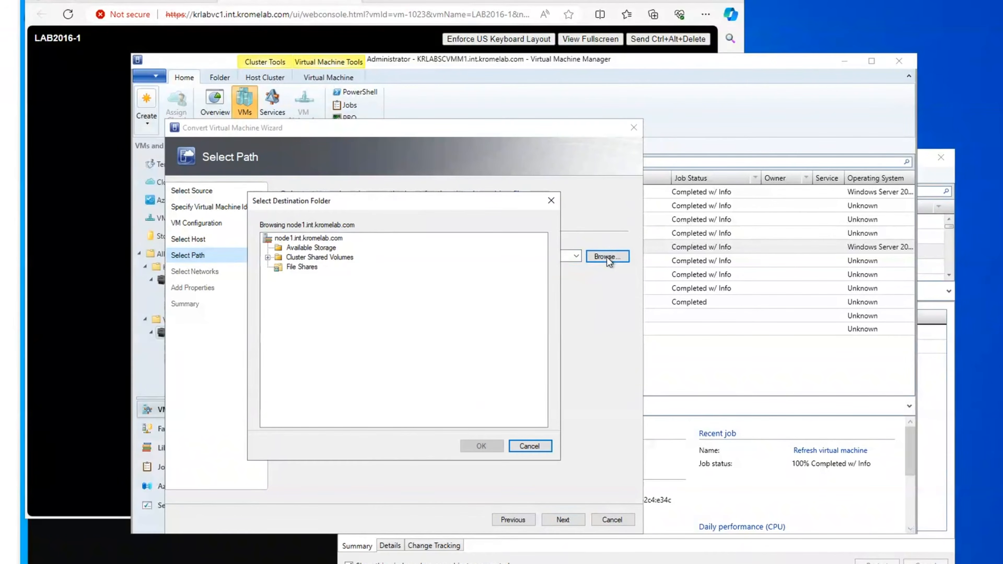
pyautogui.click(268, 257)
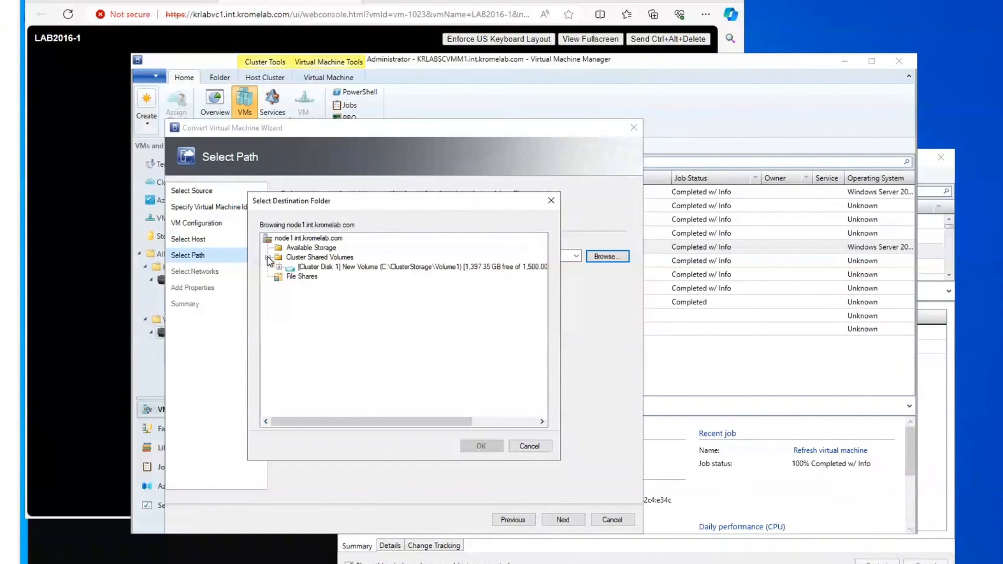
pyautogui.click(279, 267)
pyautogui.click(331, 297)
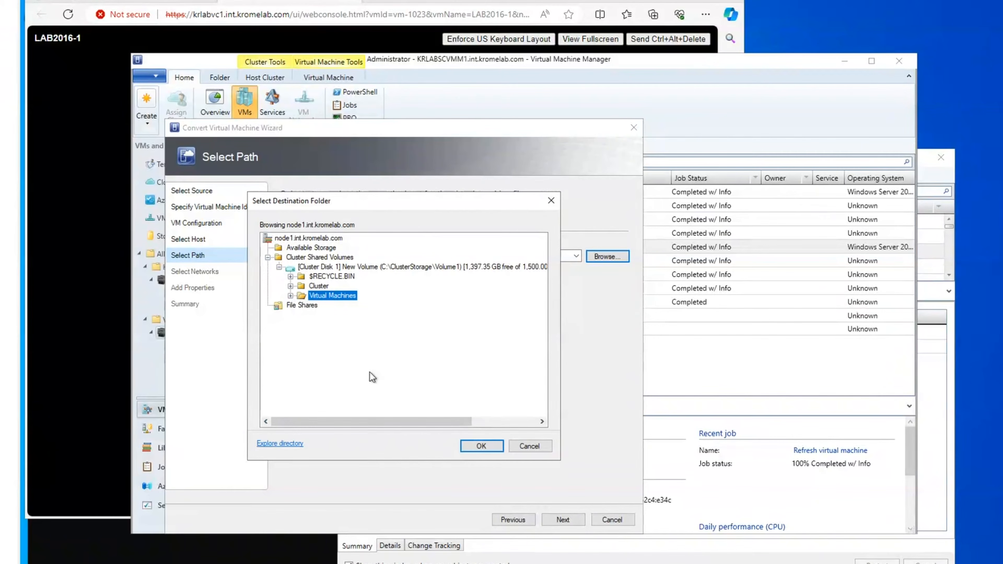
pyautogui.click(487, 446)
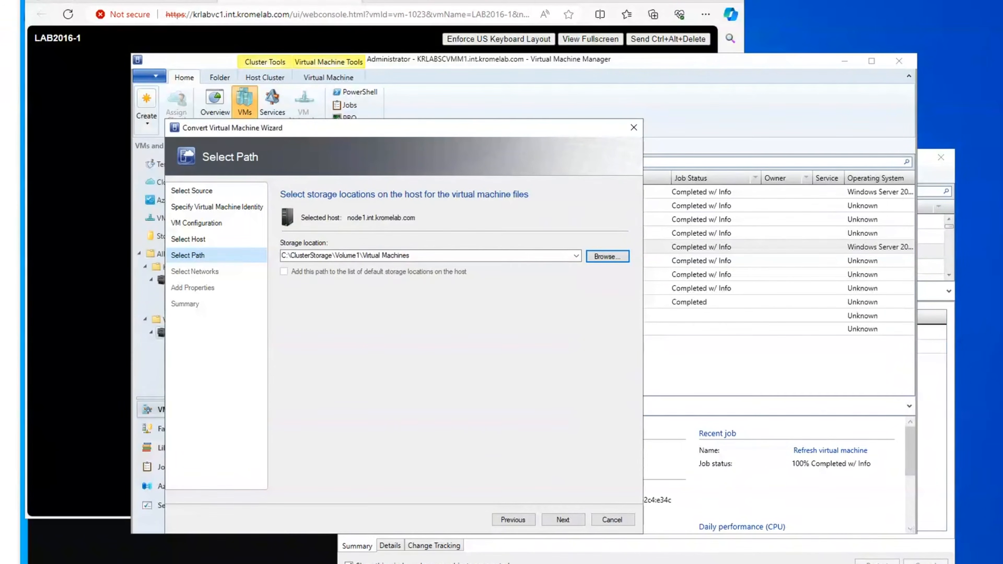
pyautogui.click(563, 519)
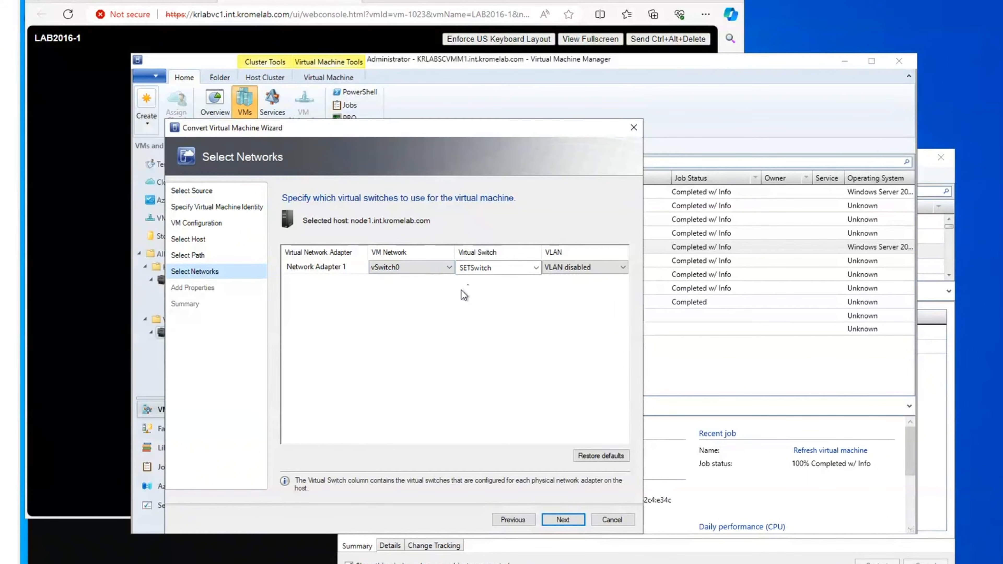
# Step: Connect Network Adapter 1 to the SETSwitch VM network and choose SETSwitch as its virtual switch
pyautogui.click(450, 267)
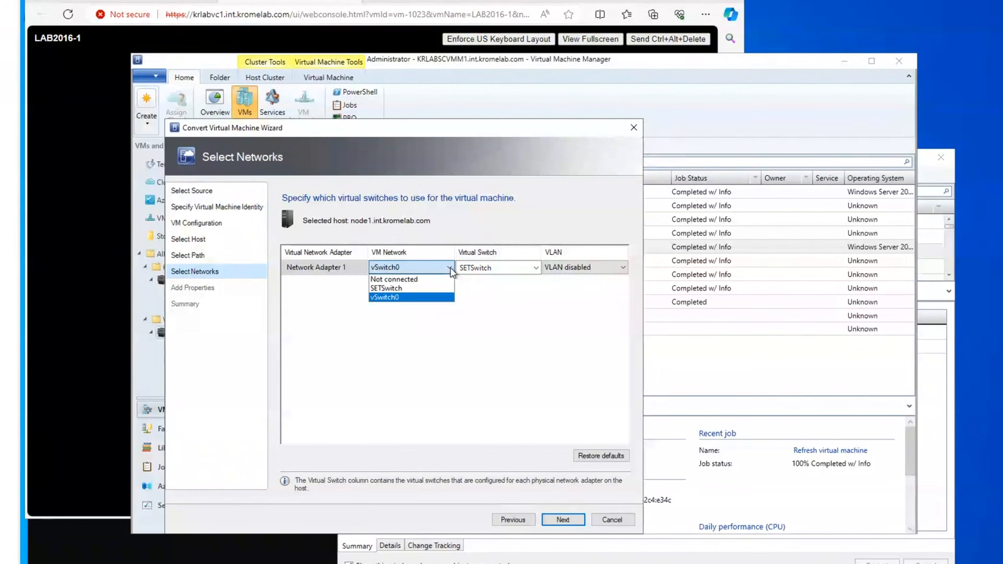
pyautogui.click(388, 288)
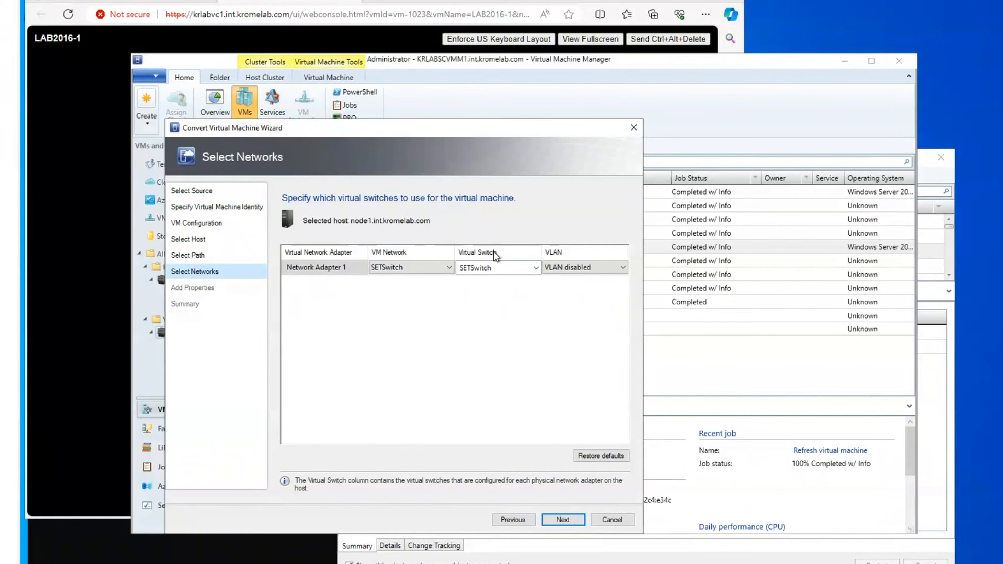
pyautogui.click(537, 269)
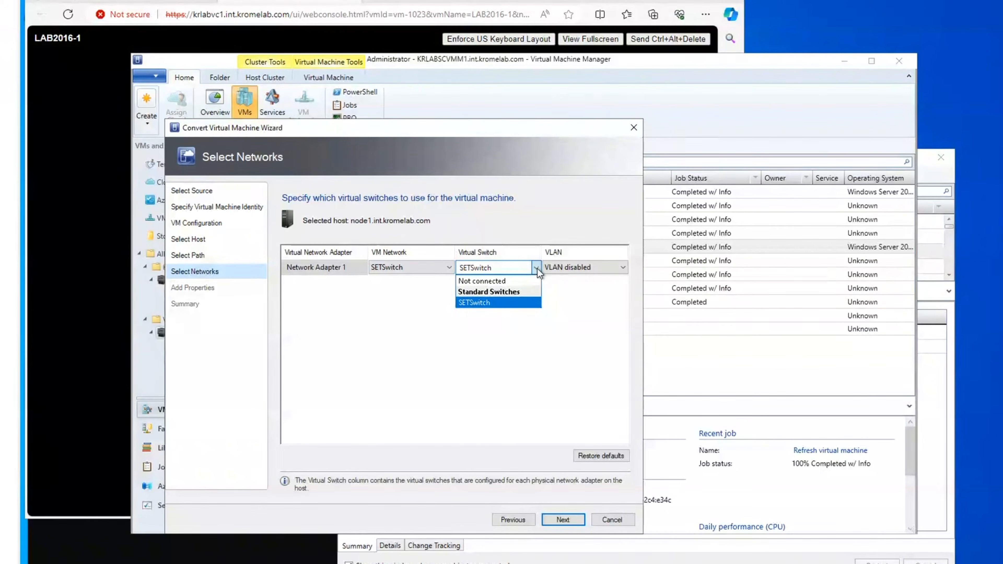
pyautogui.click(472, 304)
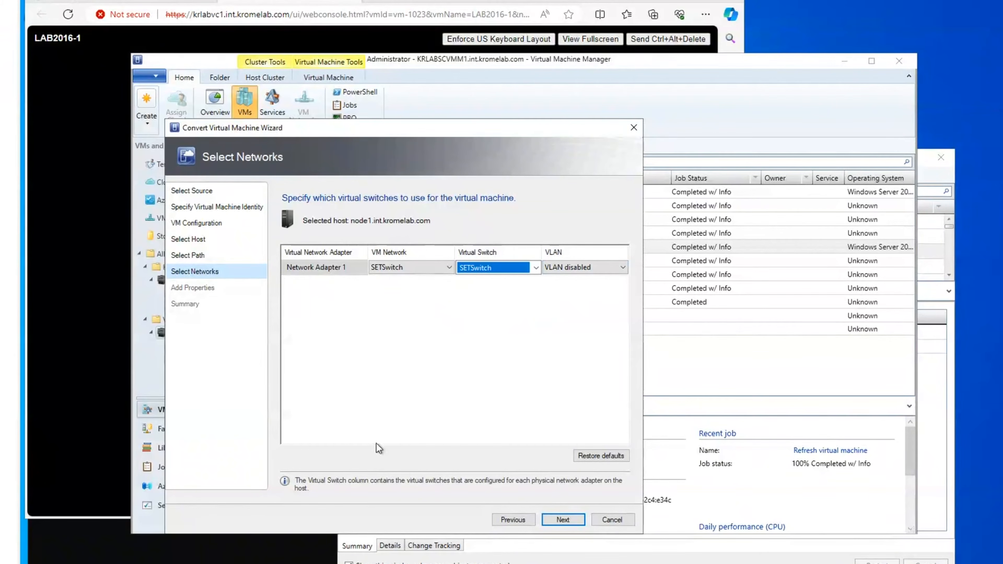
# Step: Keep the default automatic actions, start the conversion with the virtual machine set to start after deployment, and review the conversion job's details
pyautogui.click(561, 520)
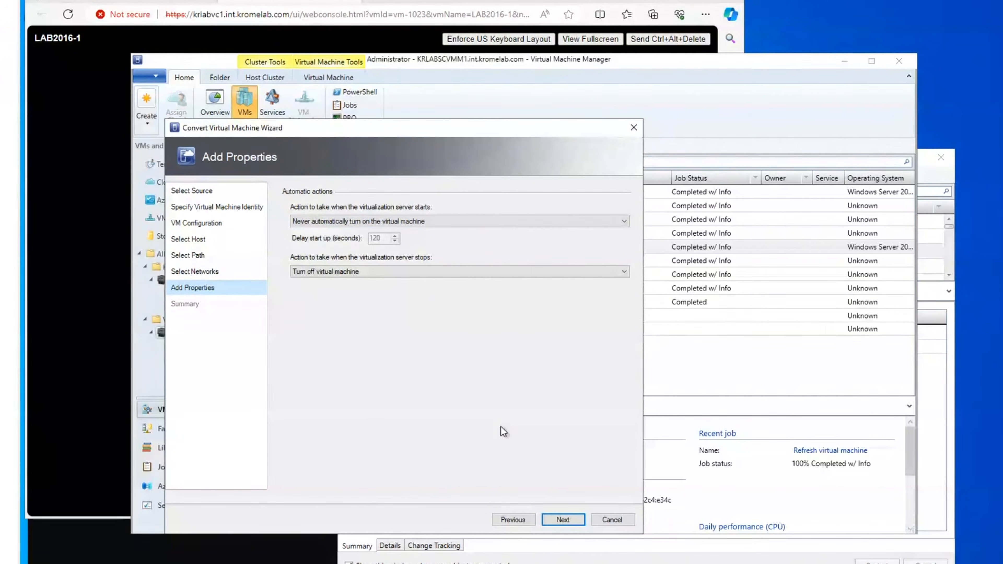
pyautogui.click(564, 519)
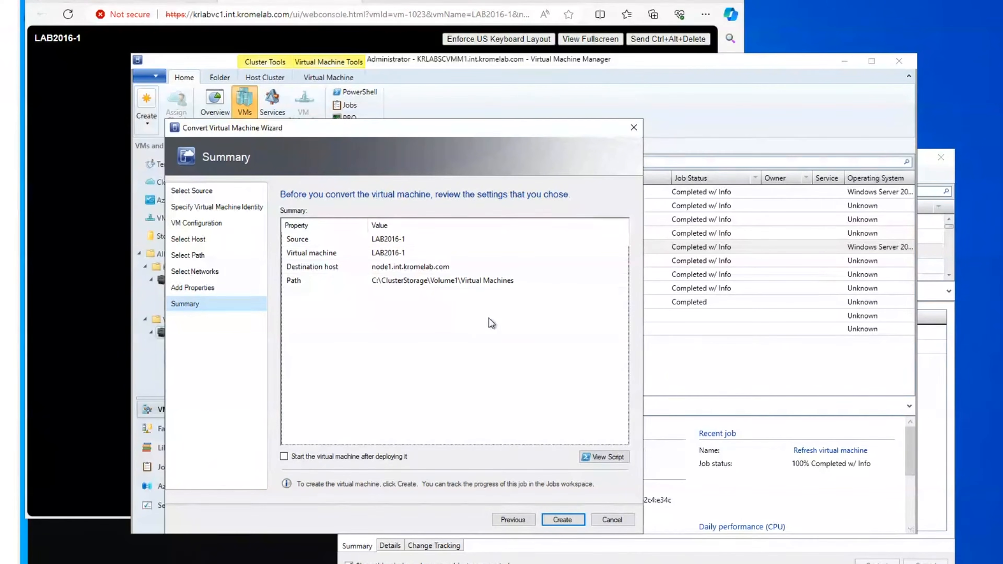
pyautogui.click(285, 458)
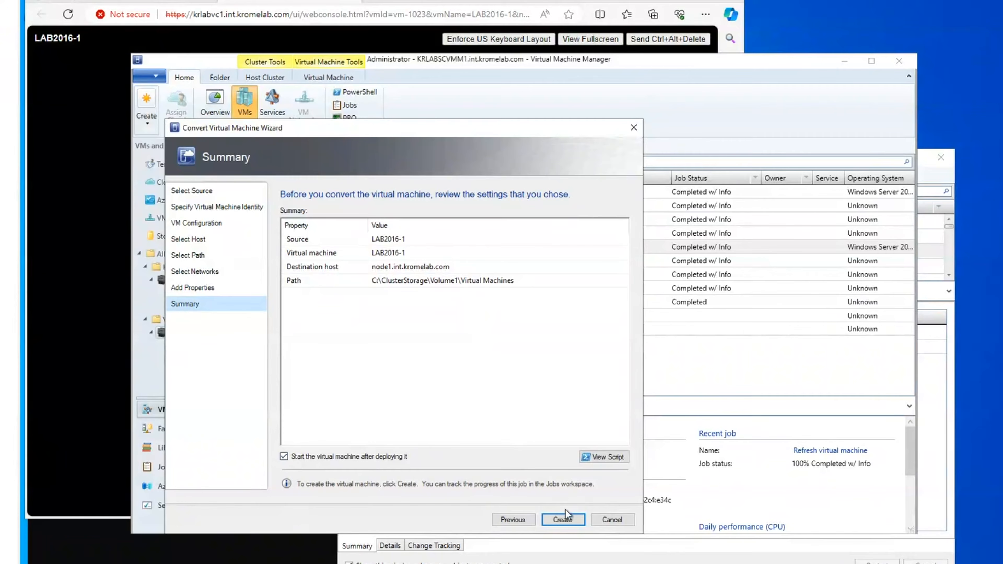
pyautogui.click(568, 519)
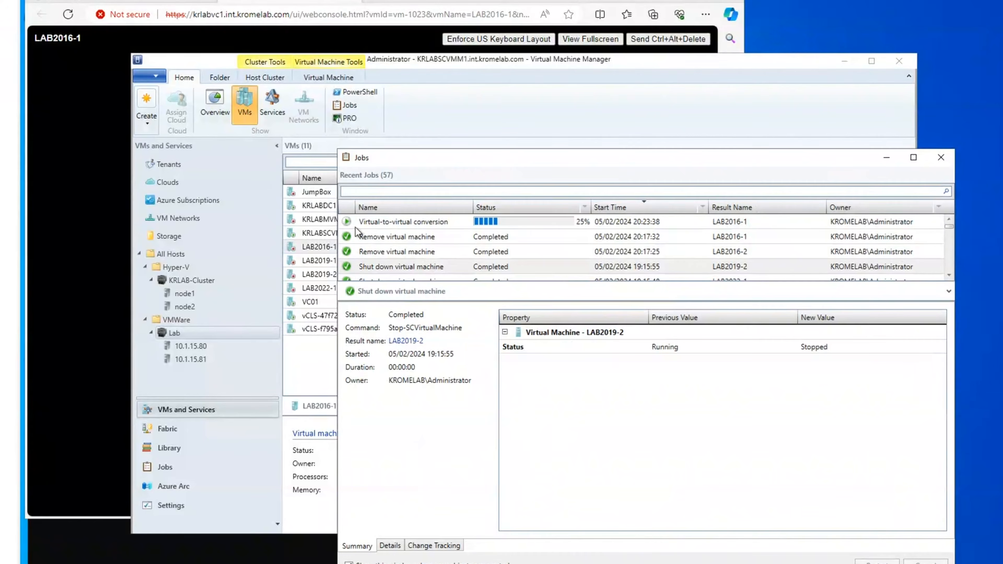
pyautogui.click(368, 223)
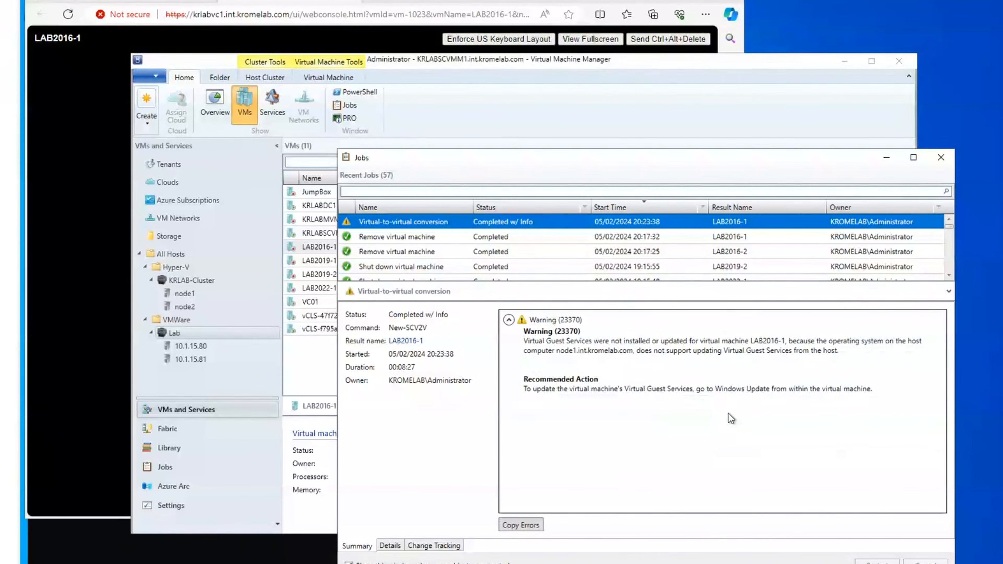
# Step: Open a console connection to the converted LAB2016-1 in KRLAB-Cluster, entering the administrator account password
pyautogui.click(567, 62)
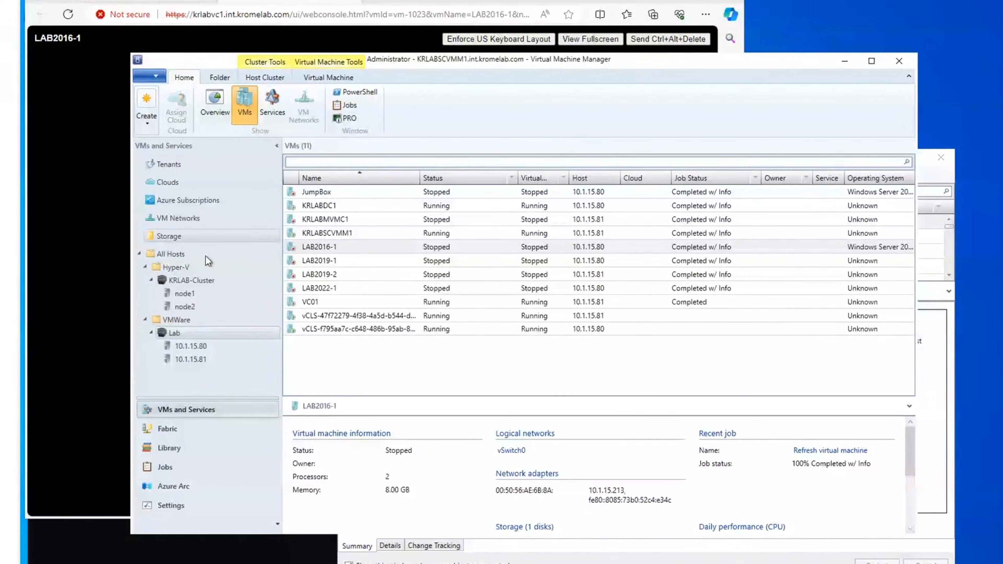
pyautogui.click(180, 281)
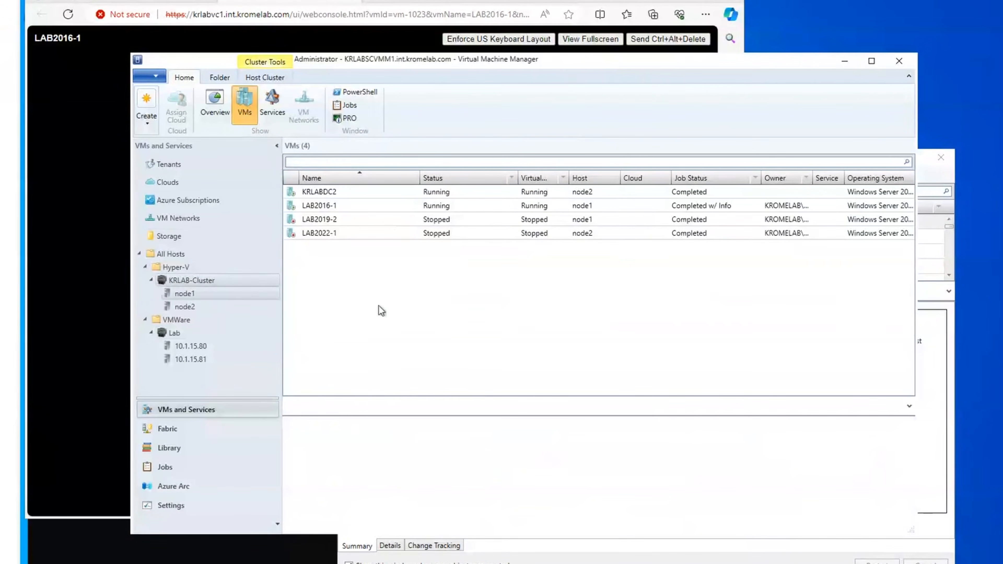
pyautogui.click(313, 209)
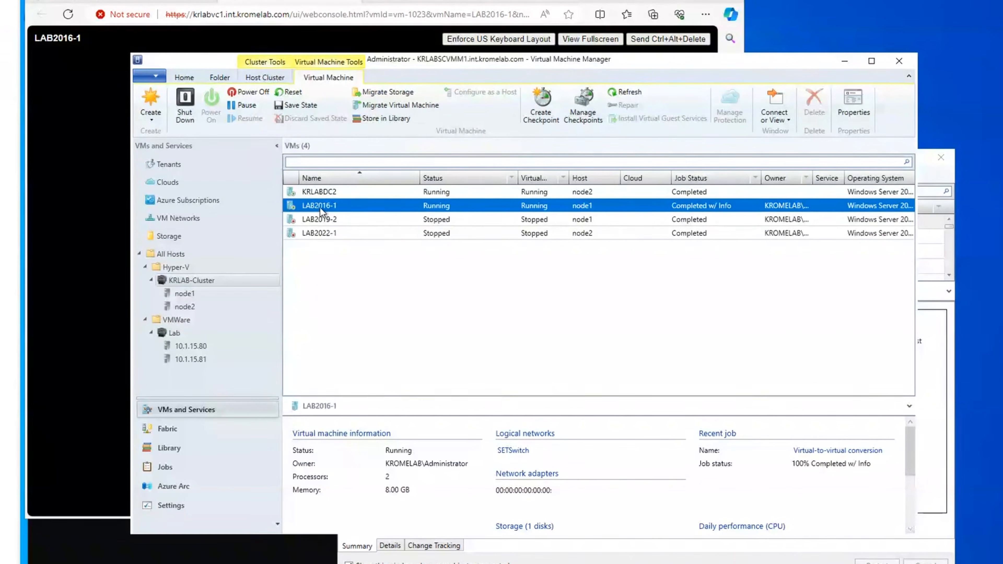
pyautogui.rightClick(318, 205)
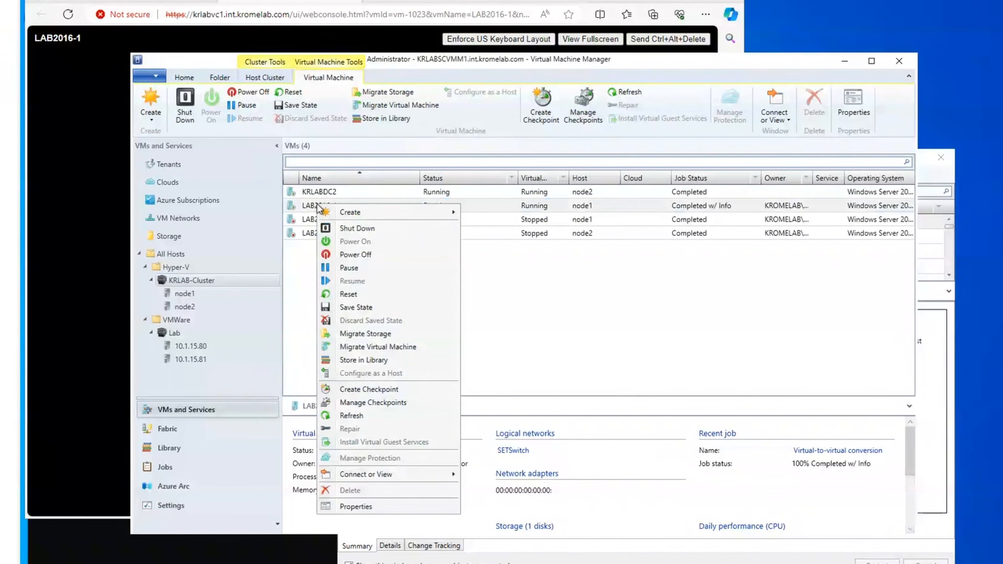
pyautogui.moveTo(379, 477)
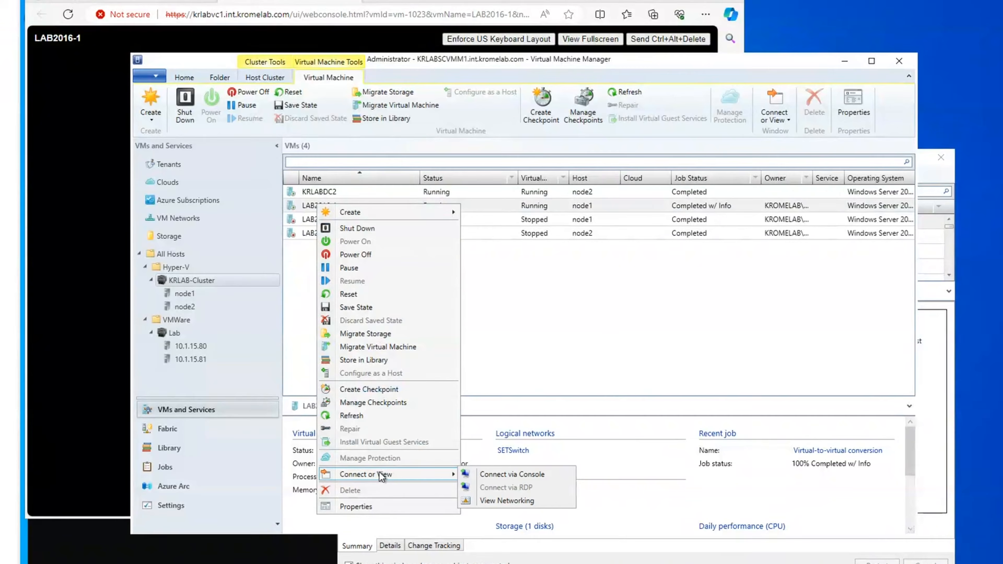
pyautogui.click(516, 476)
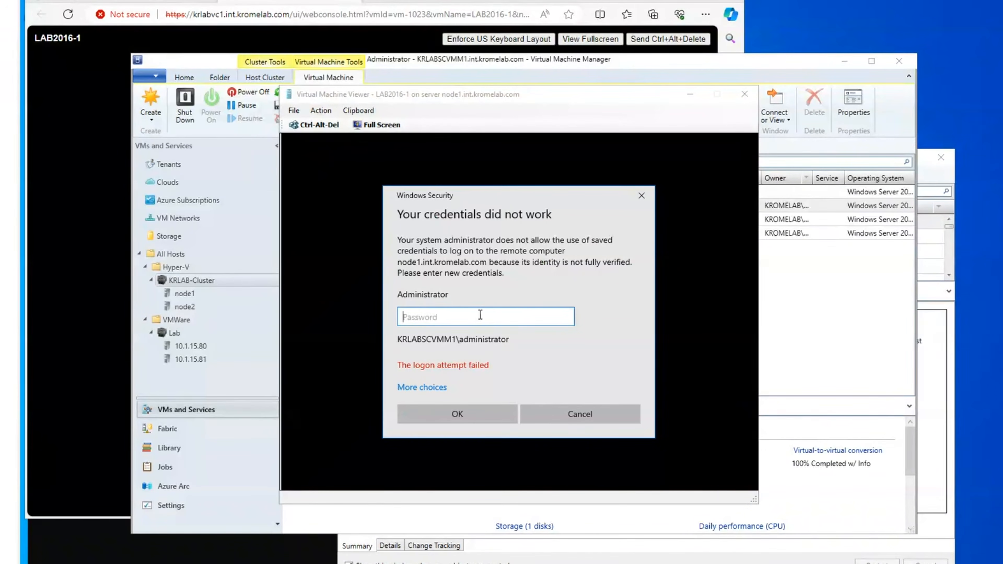
pyautogui.write('••••••••••')
pyautogui.press('Return')
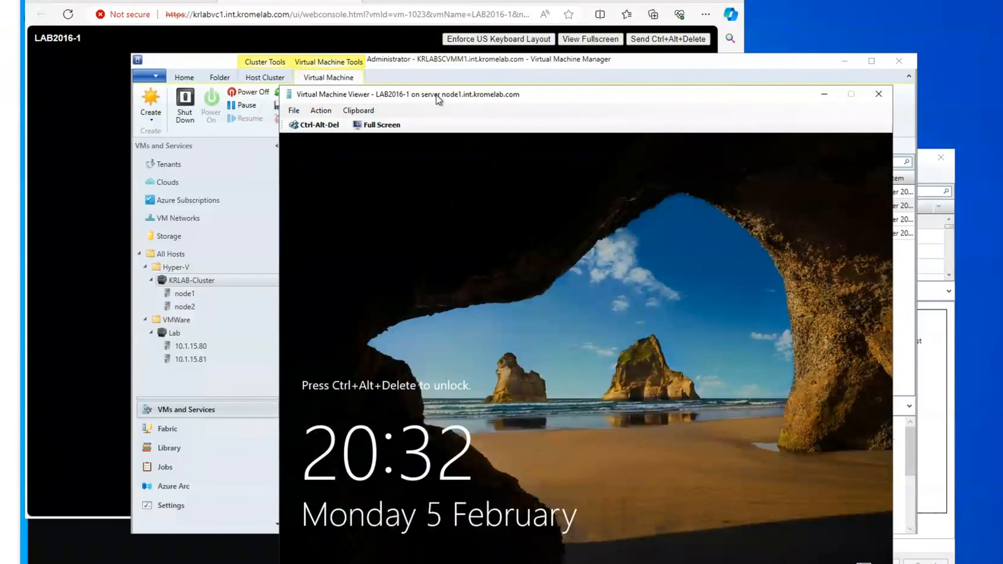
# Step: Unlock the LAB2016-1 guest and sign in to Windows with the administrator account password
pyautogui.moveTo(436, 97); pyautogui.dragTo(393, 84)
pyautogui.click(279, 113)
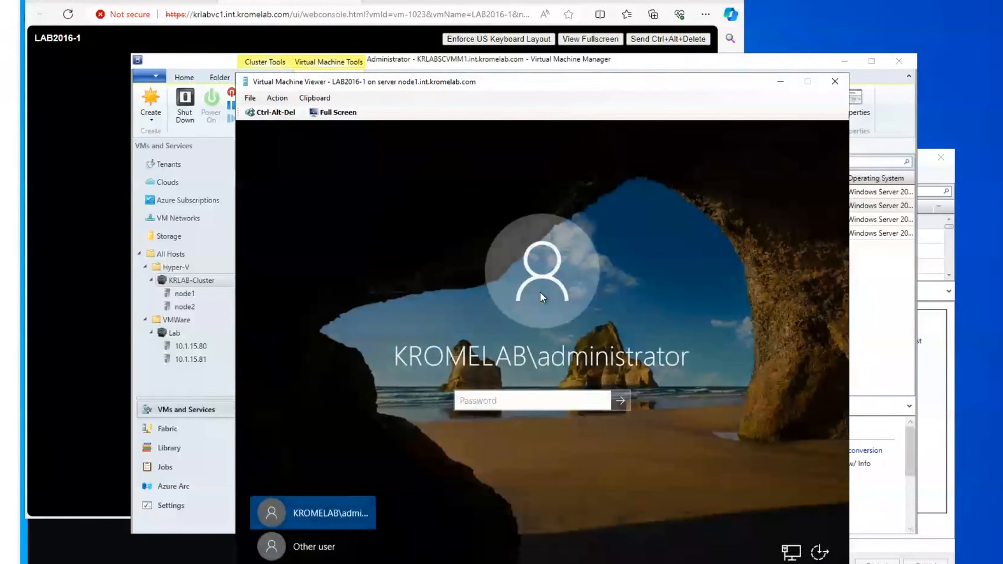
pyautogui.write('••••')
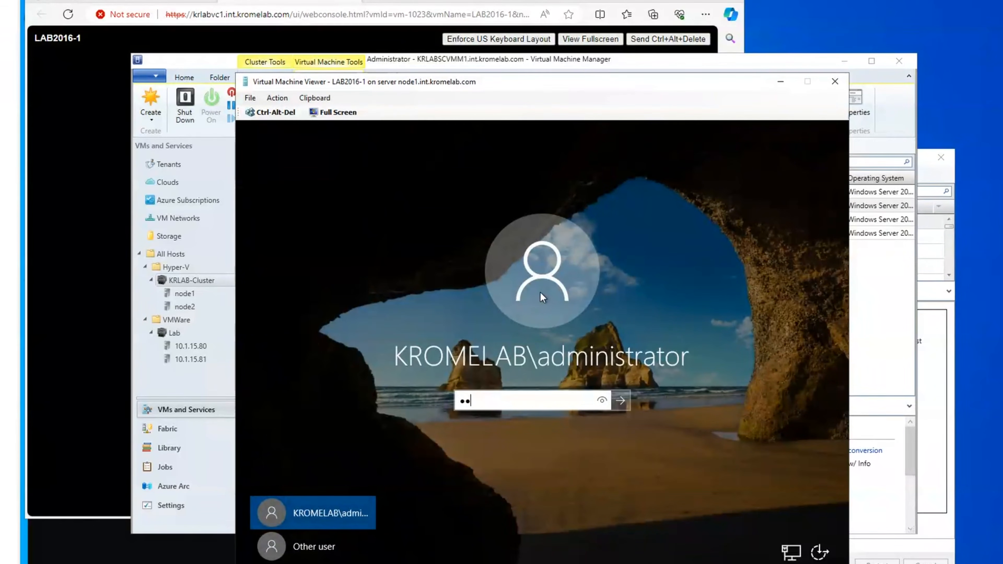
pyautogui.write('••••••')
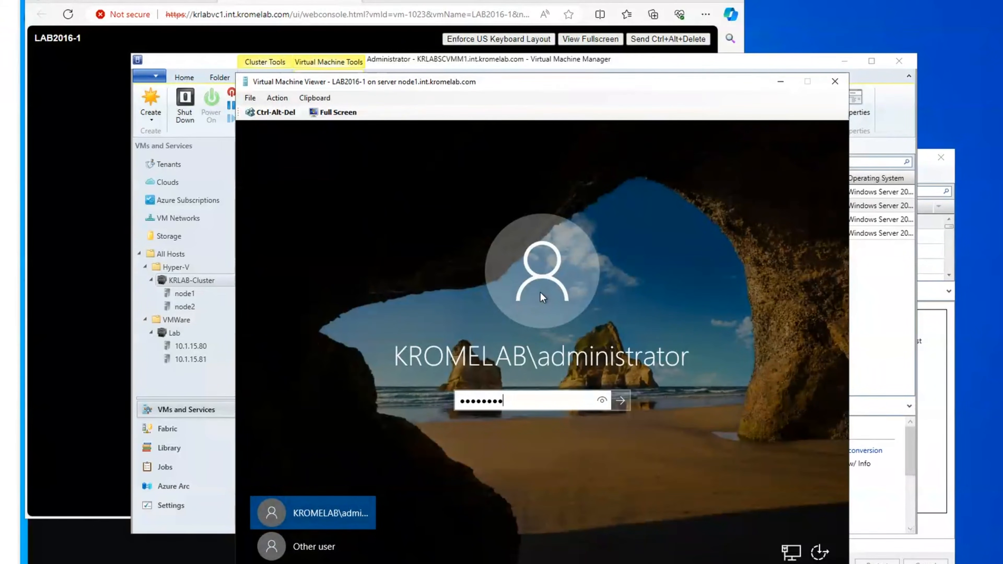
pyautogui.press('Return')
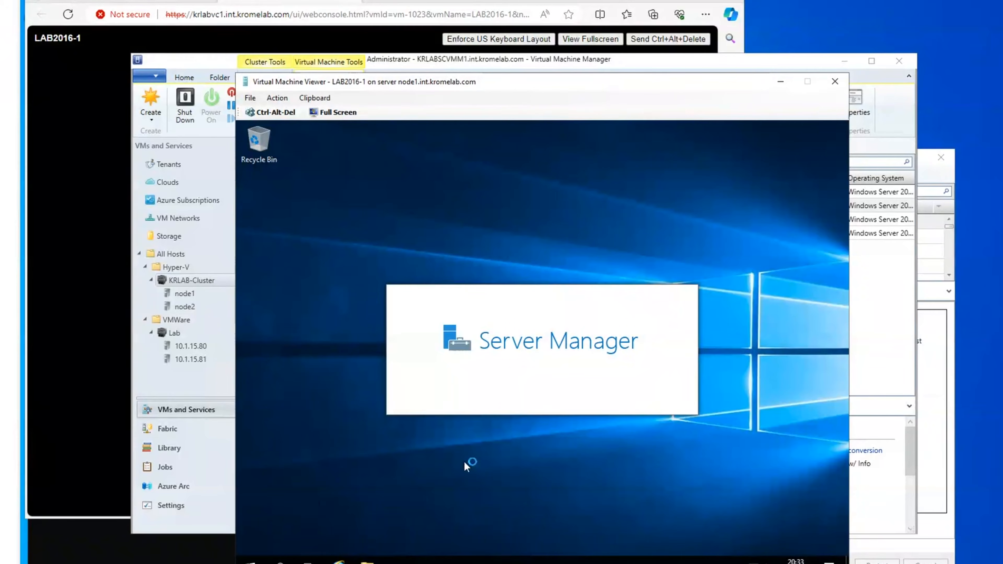
# Step: Ping lab2016-1 from the management machine's Command Prompt, interrupting the ping before it finishes
pyautogui.click(135, 561)
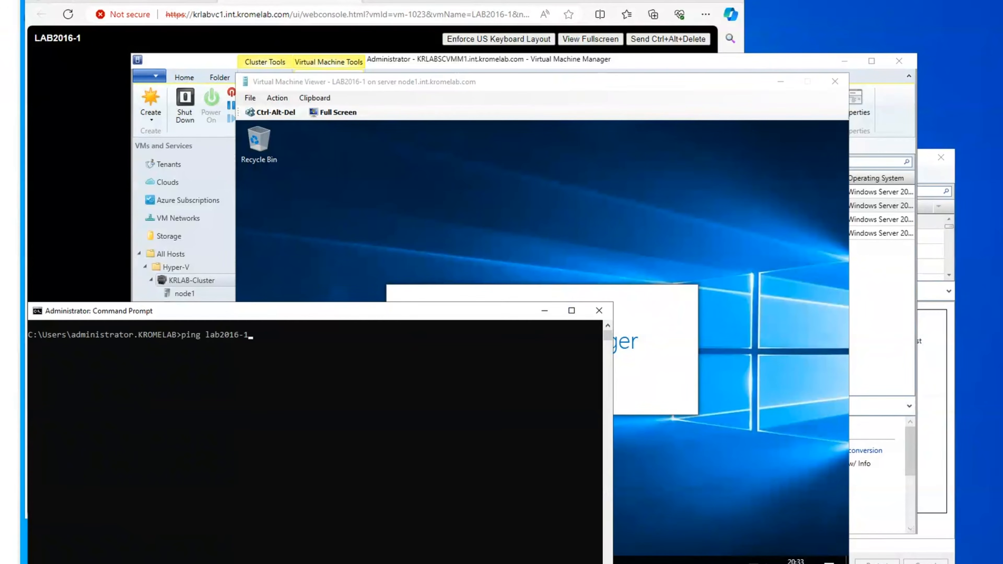
pyautogui.write('ping lab2016-1')
pyautogui.press('Return')
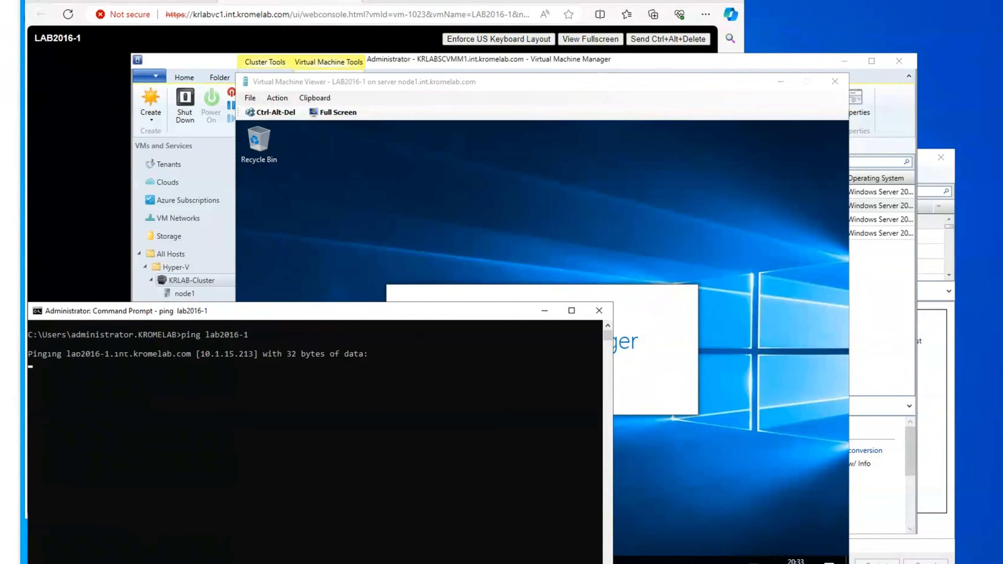
pyautogui.hotkey('ctrl', 'c')
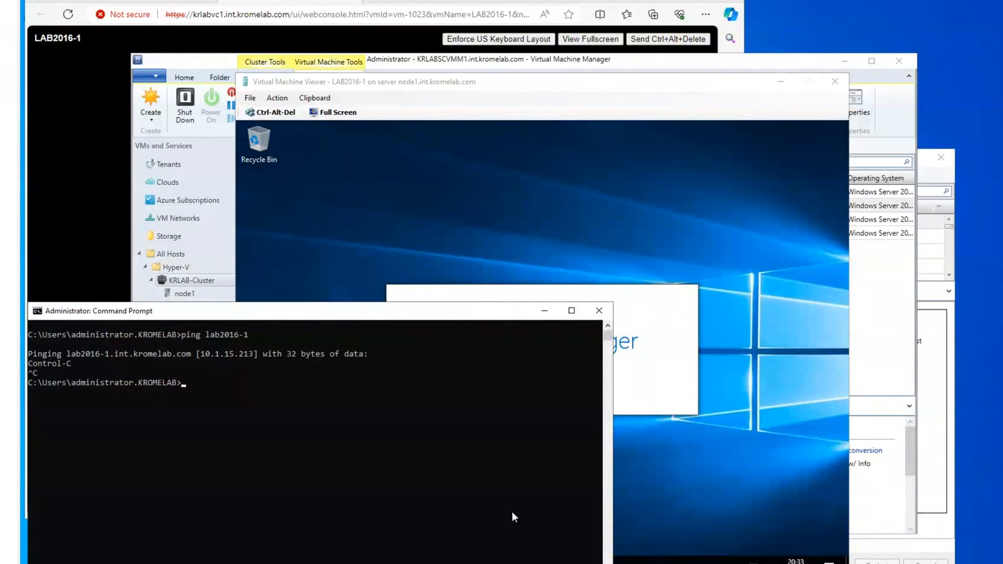
# Step: Open a Command Prompt inside the LAB2016-1 guest
pyautogui.click(672, 486)
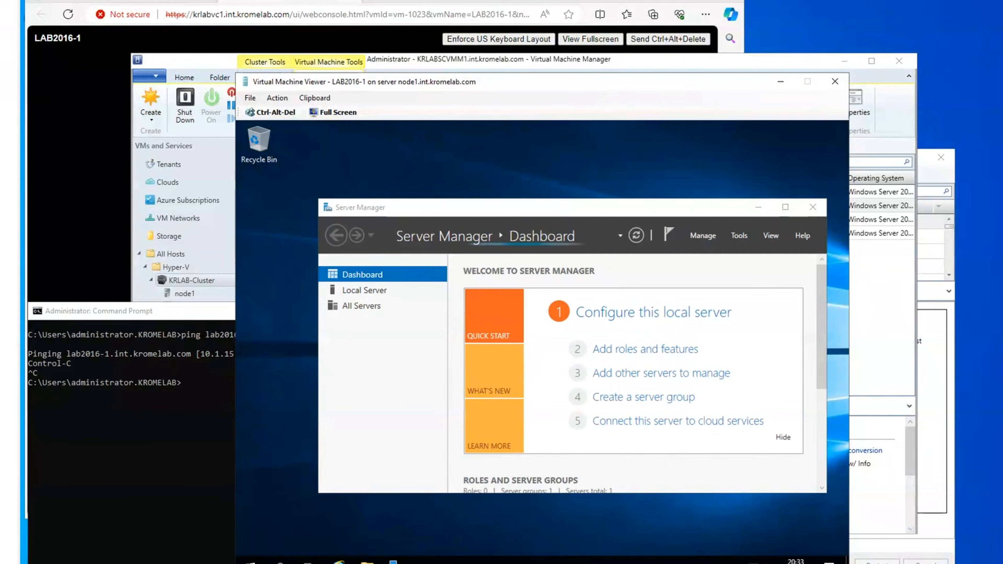
pyautogui.click(251, 562)
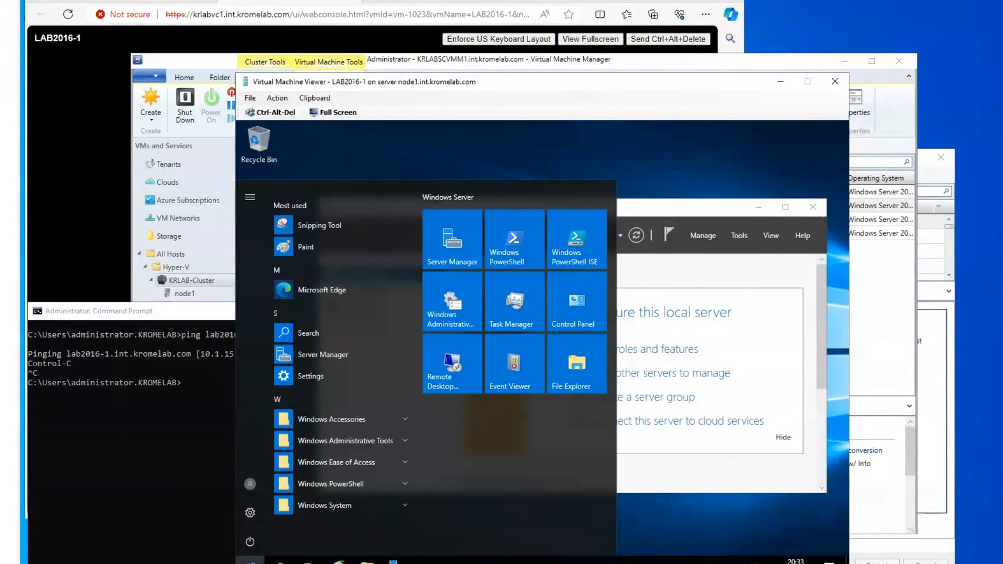
pyautogui.write('c')
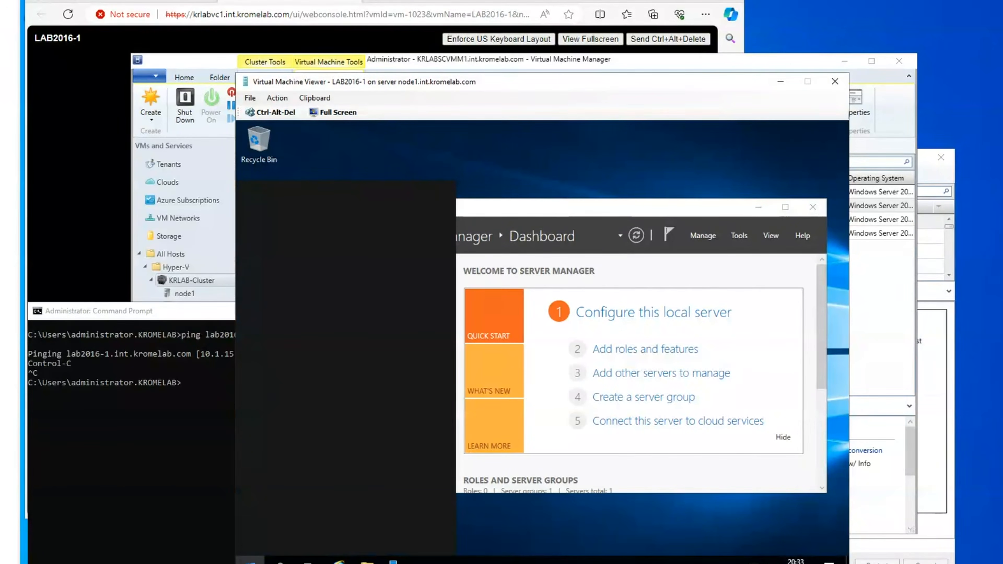
pyautogui.write('md')
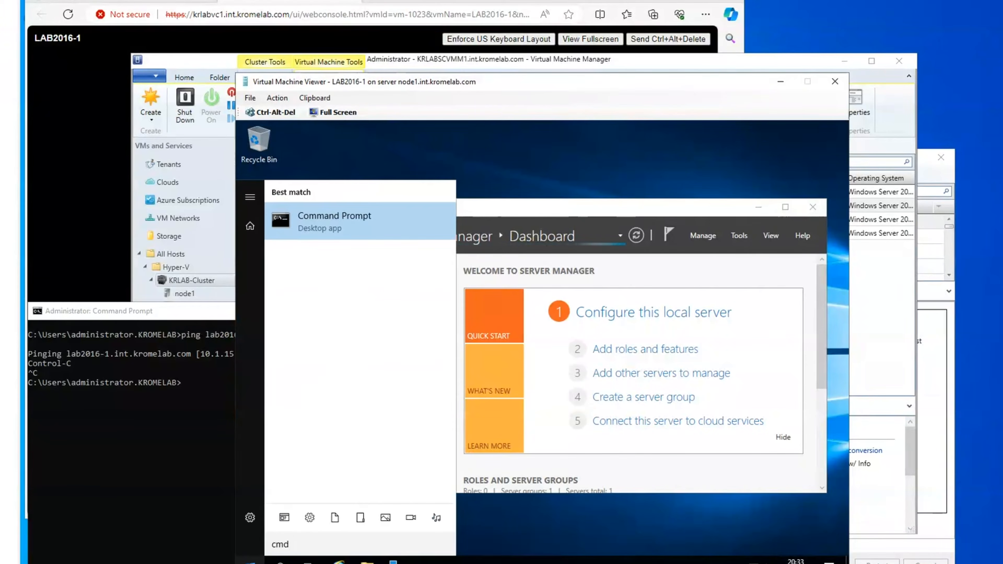
pyautogui.press('Return')
# Step: Run ipconfig in the LAB2016-1 guest to check its IP configuration
pyautogui.write('ip')
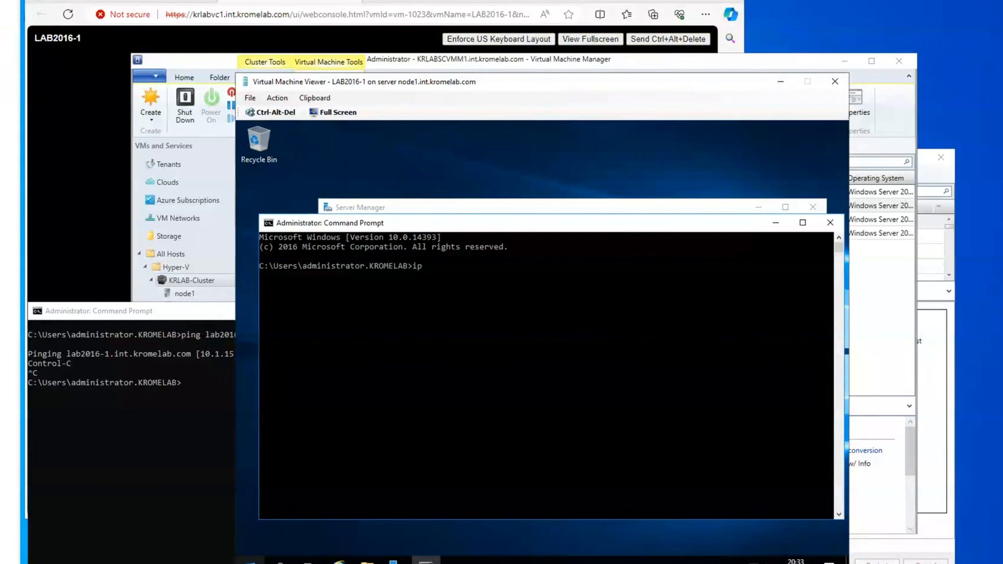
pyautogui.write('cofig')
pyautogui.press('Return')
pyautogui.press('Up')
pyautogui.press('BackSpace')
pyautogui.press('BackSpace')
pyautogui.press('BackSpace')
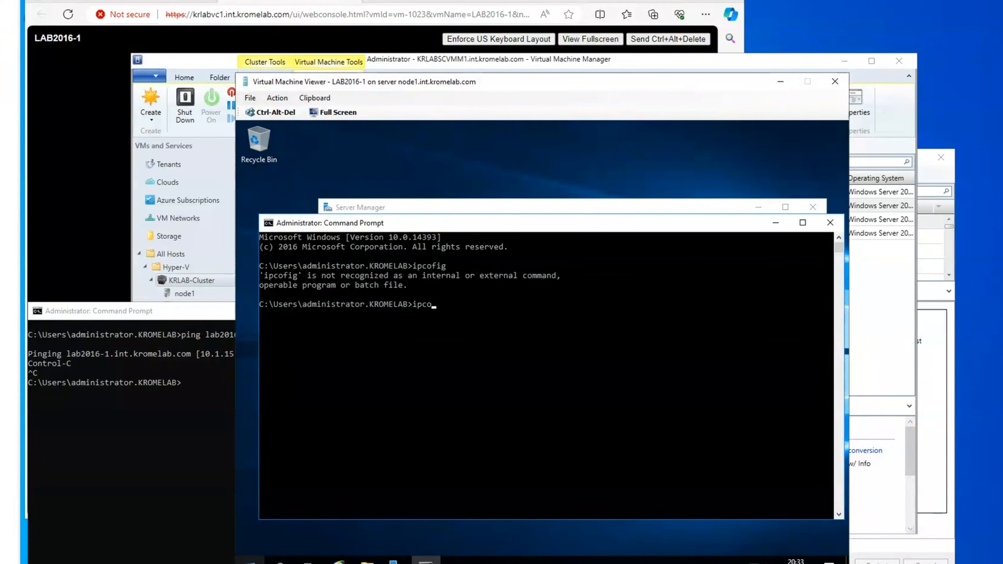
pyautogui.write('nfig')
pyautogui.press('Return')
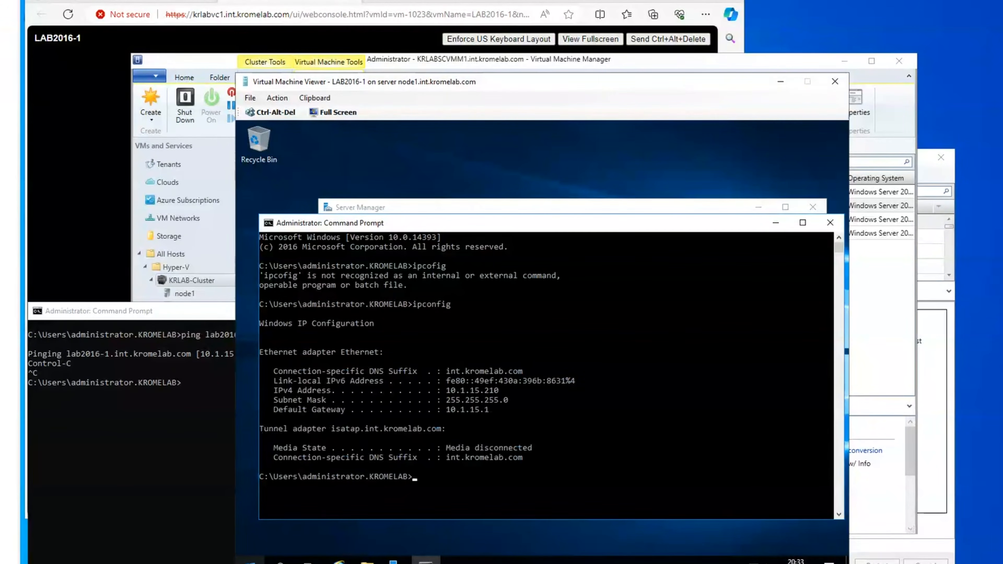
# Step: Flush the management machine's DNS cache with ipconfig /flushdns and ping lab2016-1 again
pyautogui.click(175, 384)
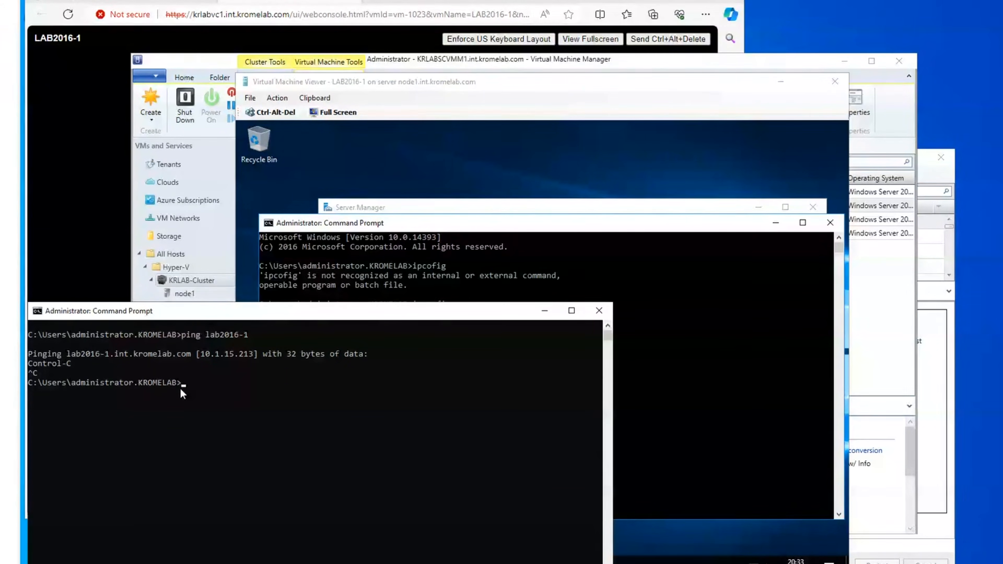
pyautogui.write('ipconfig /flushdns')
pyautogui.press('Return')
pyautogui.press('Up')
pyautogui.press('Up')
pyautogui.press('Return')
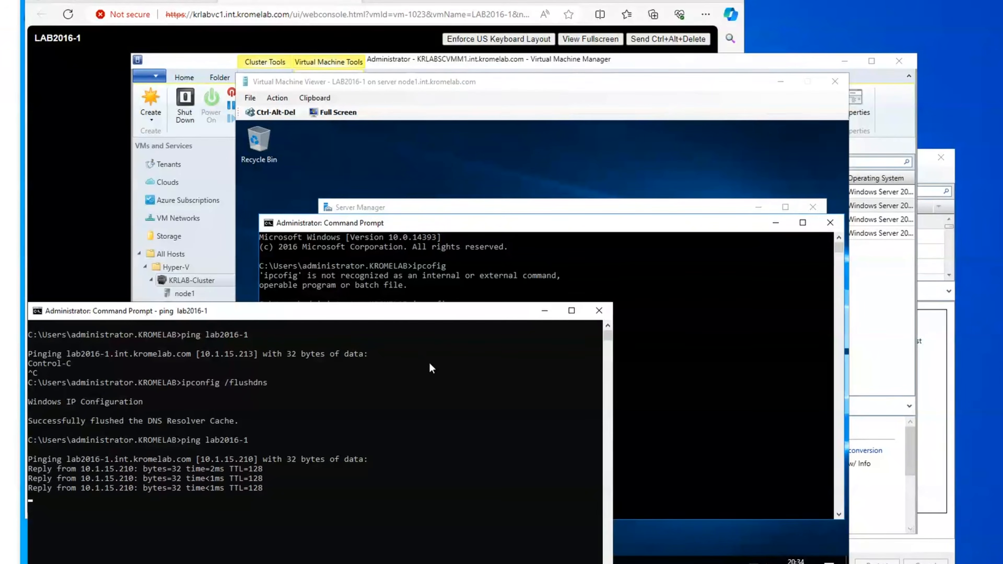
# Step: Test the LAB2016-1 guest's internet connectivity by pinging 8.8.8.8, and minimize its Command Prompt
pyautogui.click(418, 82)
pyautogui.click(623, 391)
pyautogui.press('Escape')
pyautogui.write('pin')
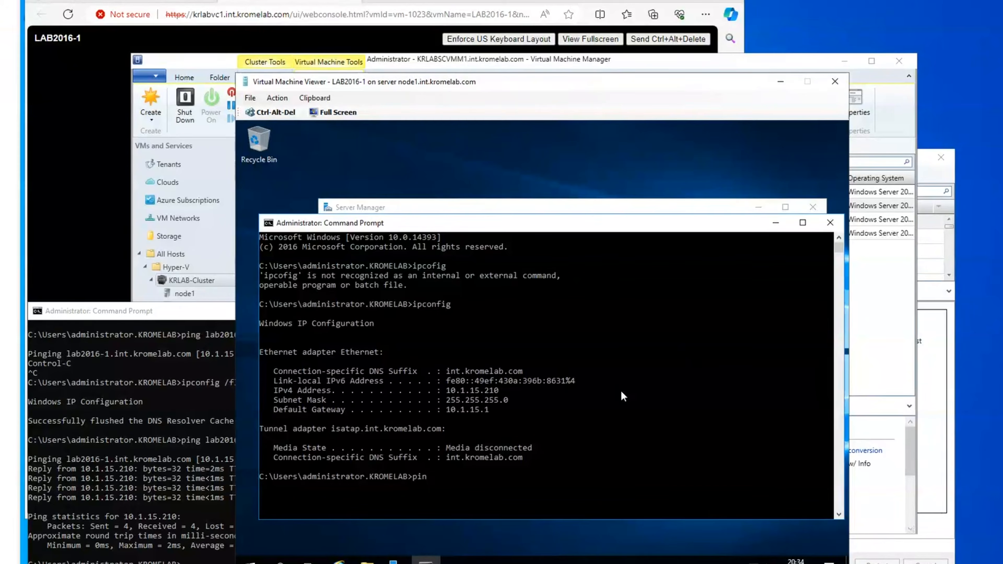
pyautogui.write('g 8.8.8.8')
pyautogui.press('Return')
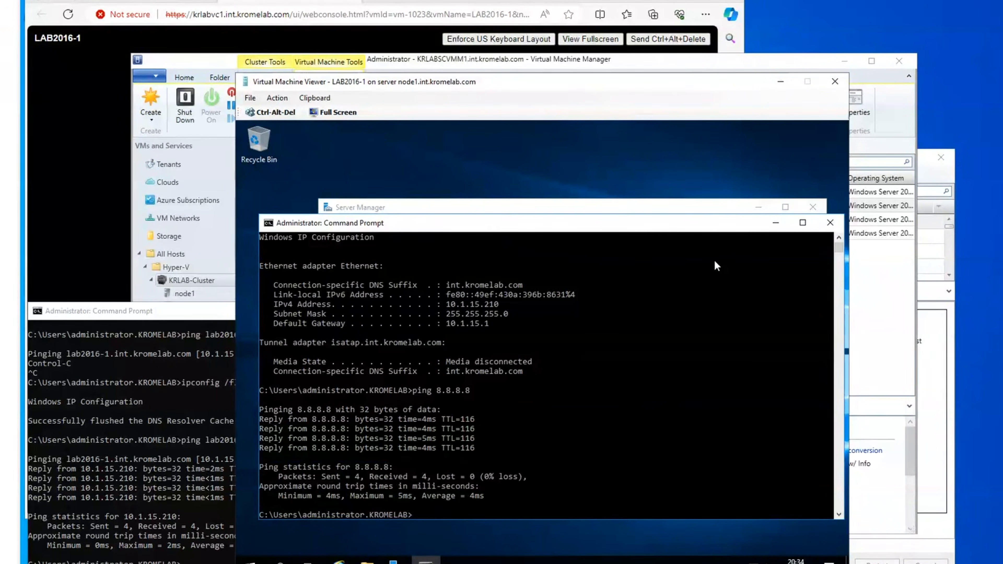
pyautogui.click(776, 223)
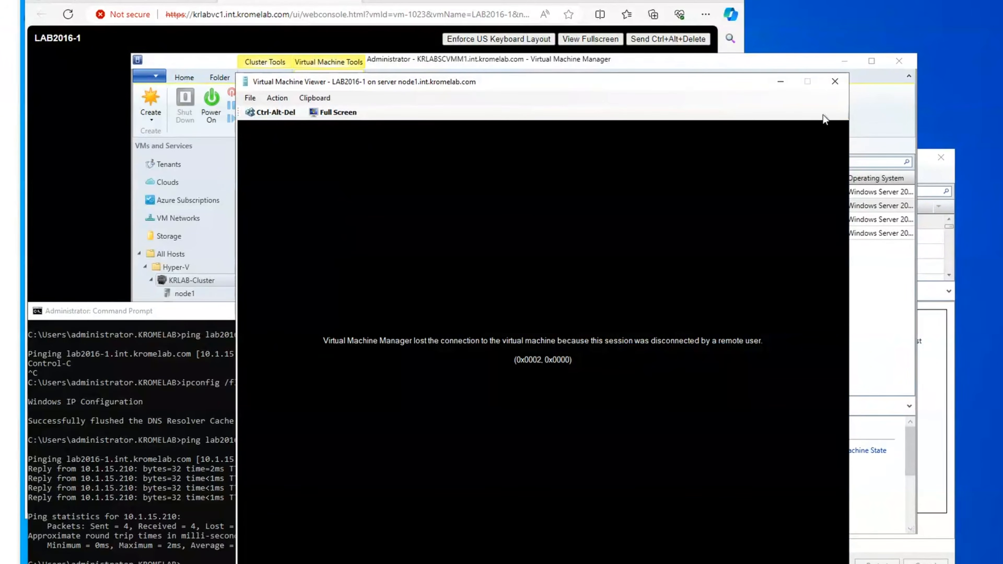
# Step: Close the disconnected Virtual Machine Viewer and power on LAB2016-1 in KRLAB-Cluster
pyautogui.click(833, 83)
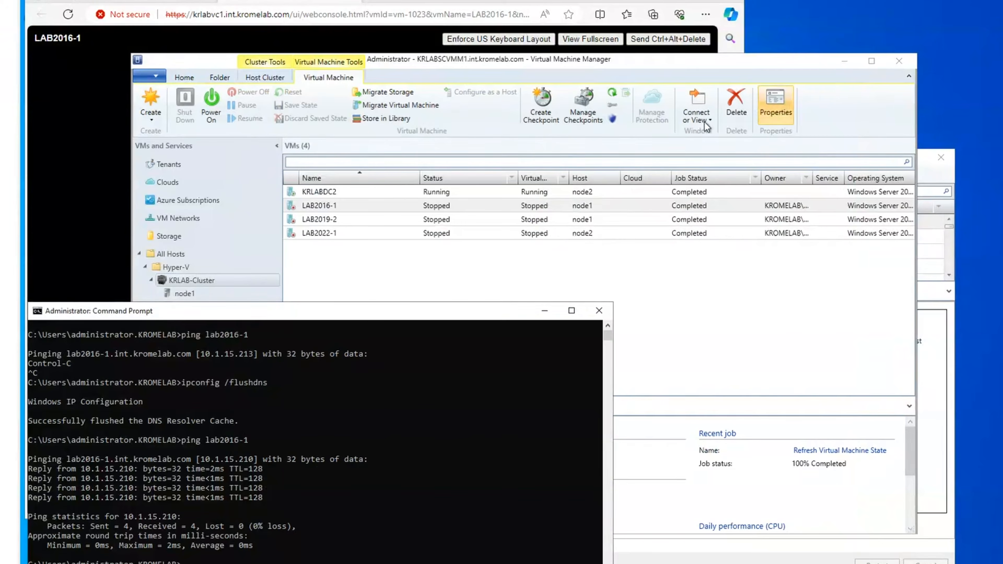
pyautogui.rightClick(316, 205)
pyautogui.click(368, 242)
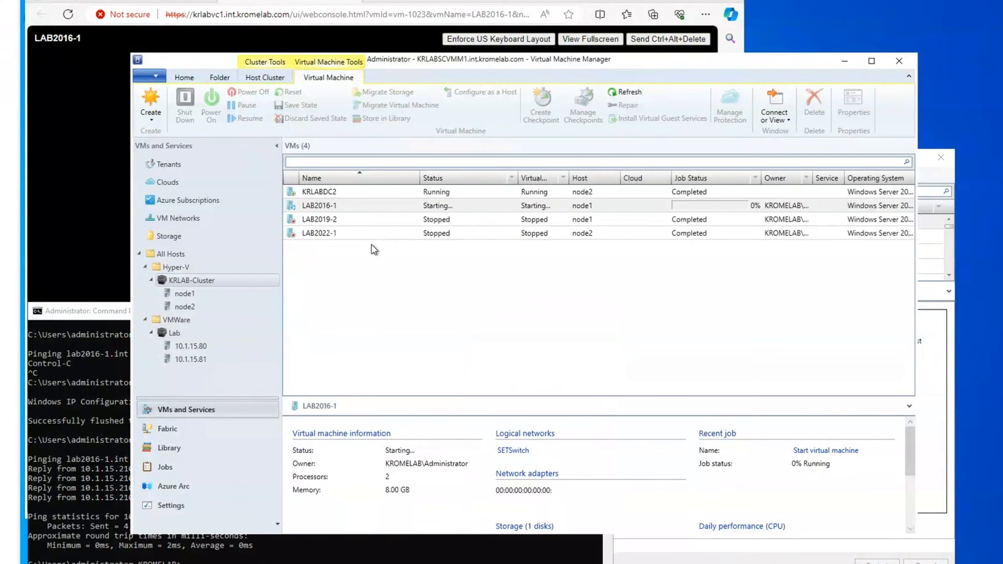
# Step: Connect to LAB2016-1 via console and enter the administrator password for node1
pyautogui.rightClick(345, 205)
pyautogui.moveTo(400, 477)
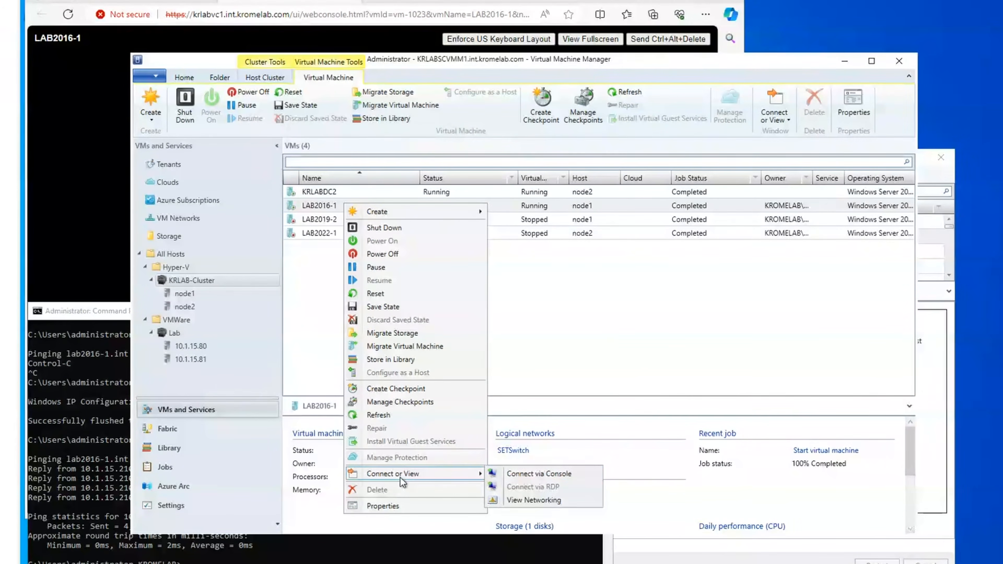
pyautogui.click(537, 473)
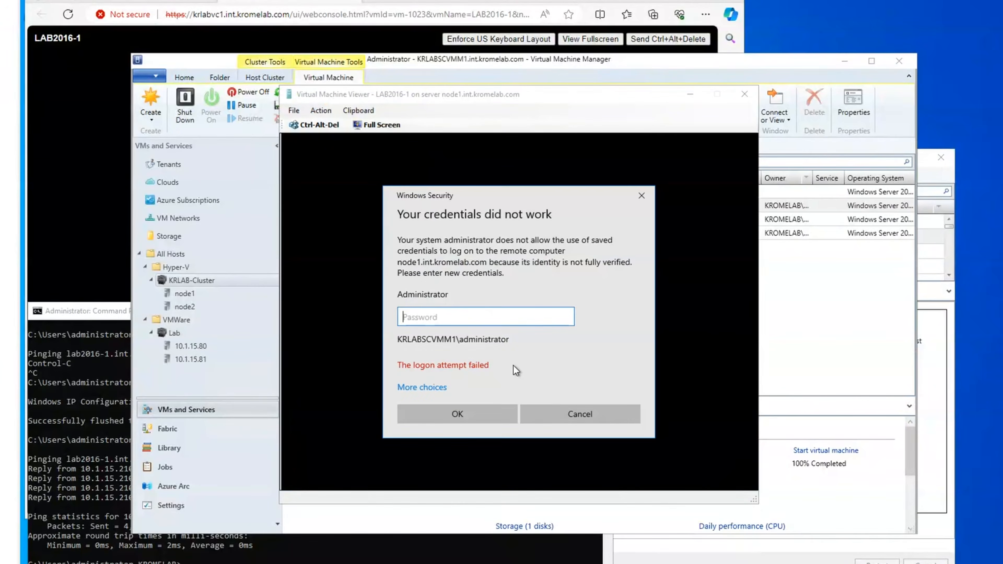
pyautogui.write('***********')
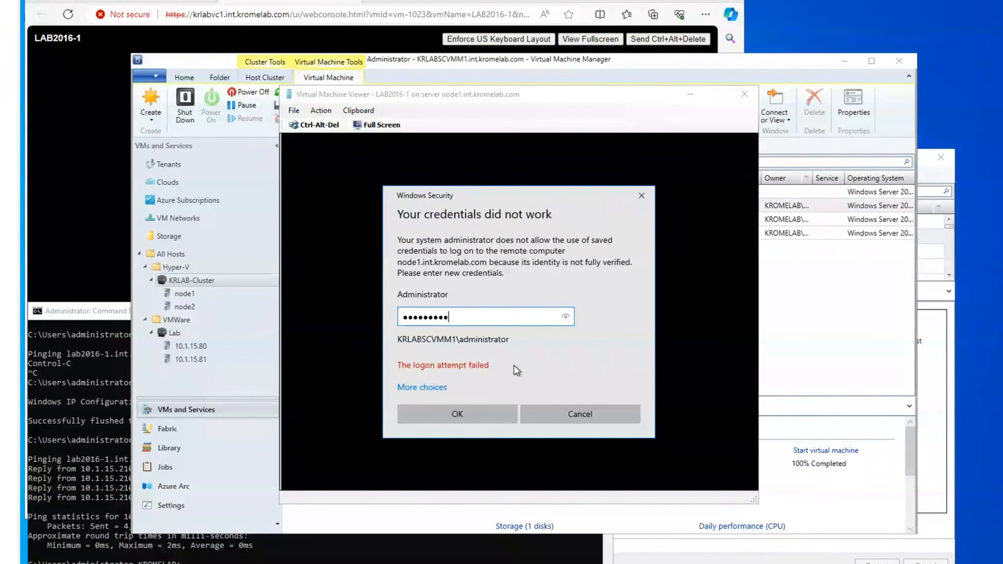
pyautogui.press('Return')
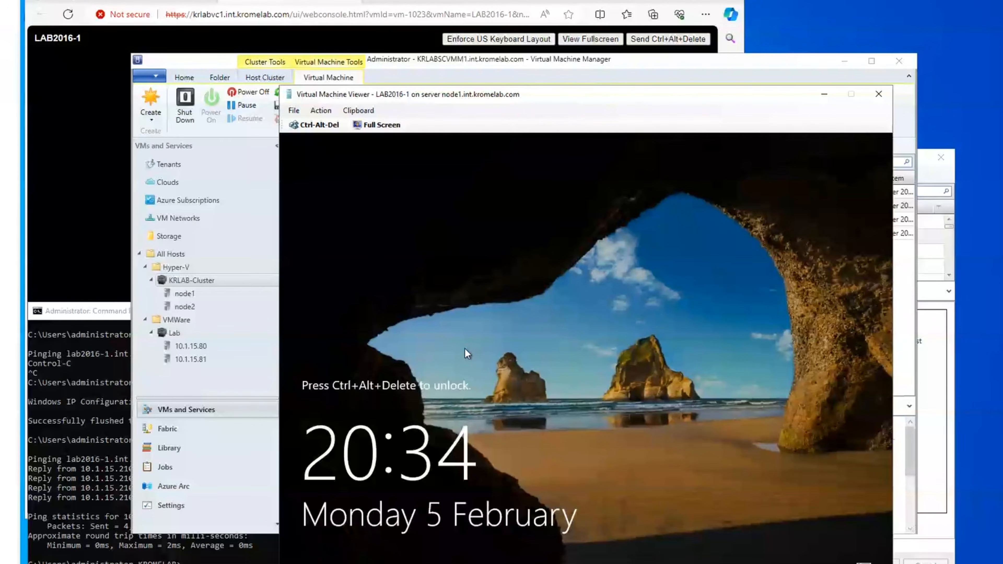
# Step: Unlock the LAB2016-1 guest and sign in as the domain administrator with the account password
pyautogui.click(310, 125)
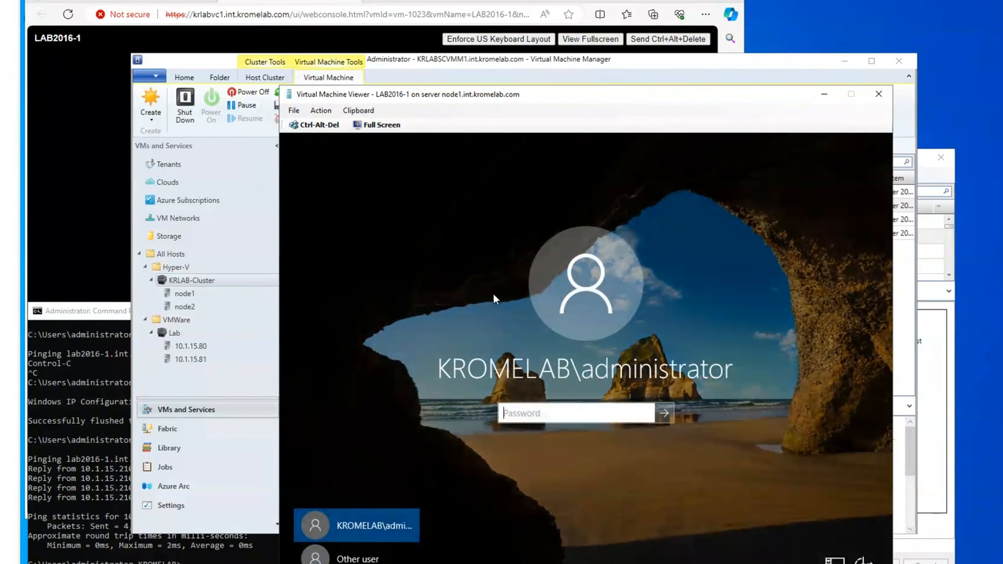
pyautogui.write('••••••')
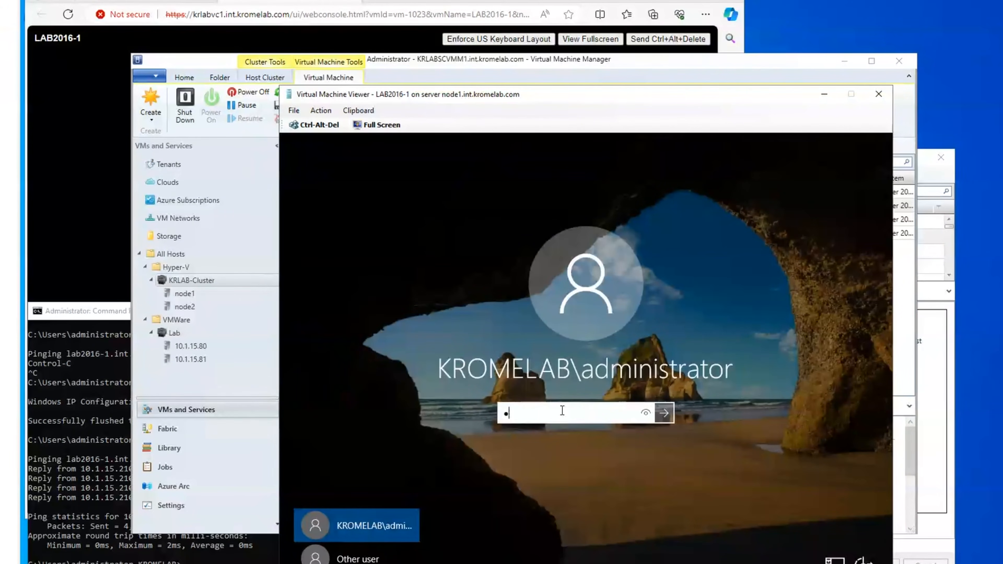
pyautogui.write('•••')
pyautogui.press('Return')
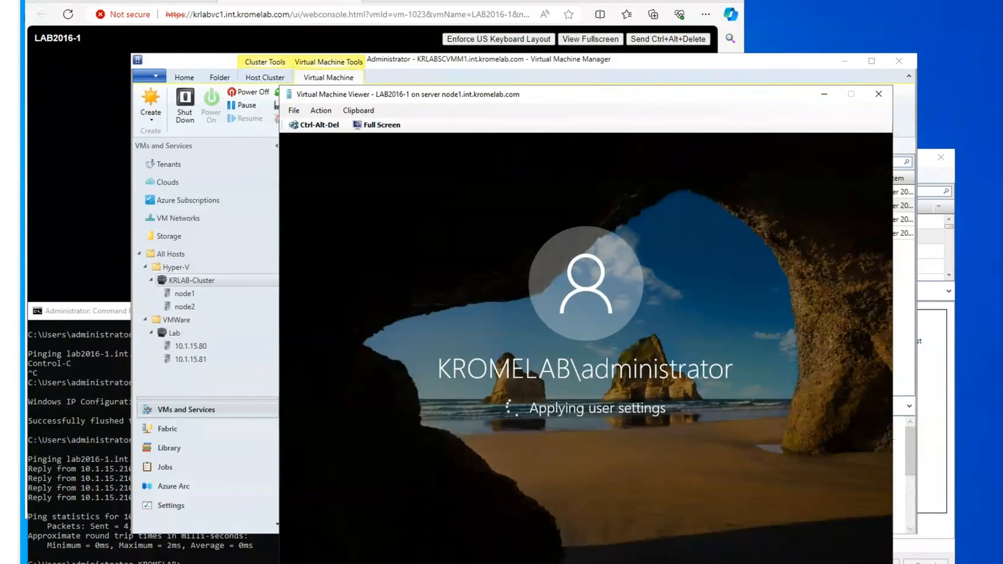
# Step: Ping lab2016-1 again from the management machine's Command Prompt and return to the LAB2016-1 viewer
pyautogui.click(65, 514)
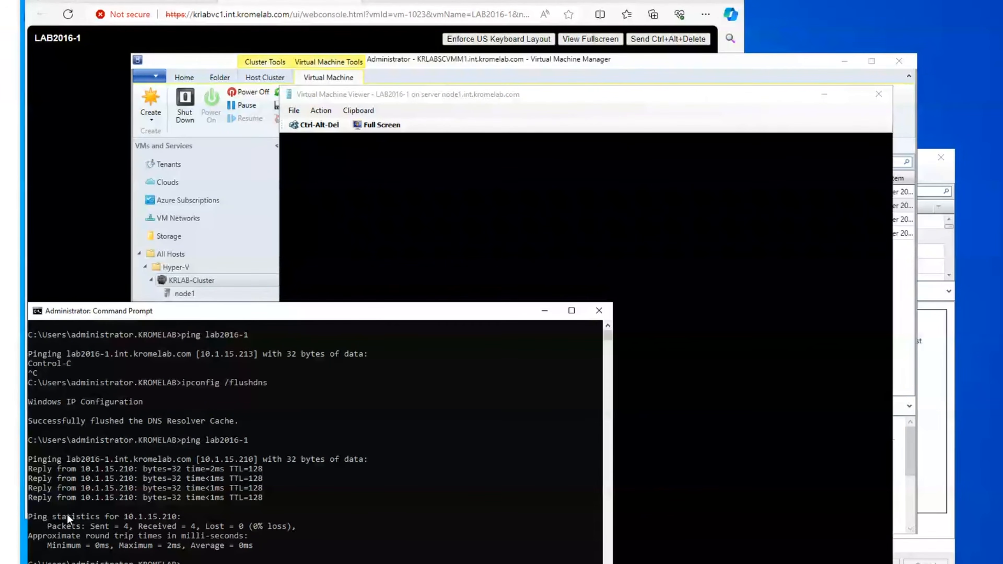
pyautogui.press('Return')
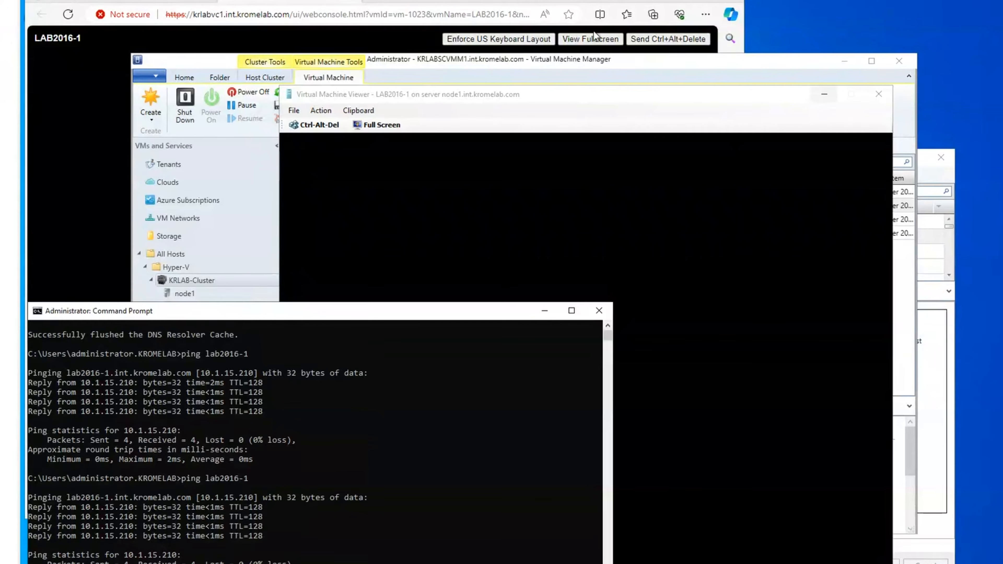
pyautogui.click(454, 155)
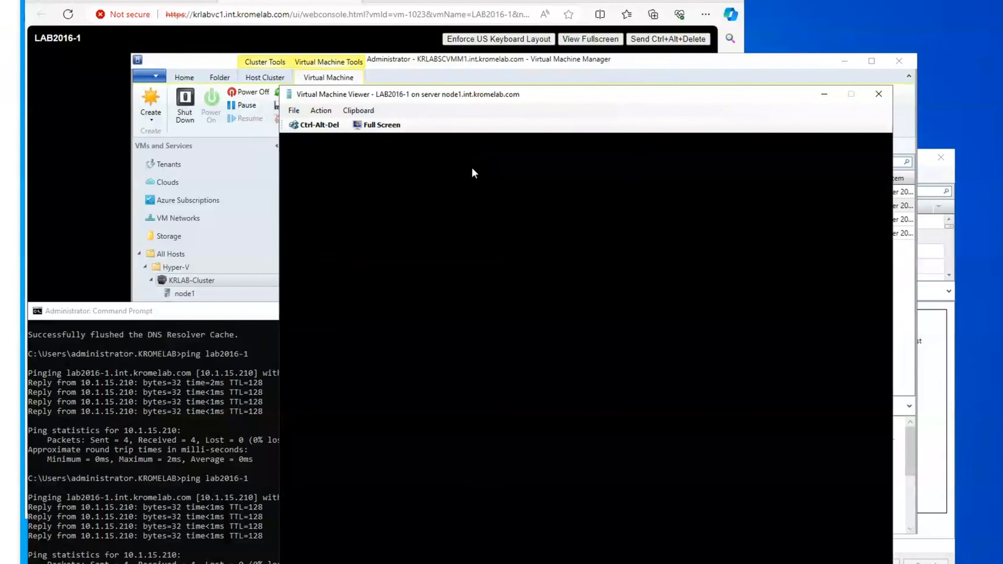
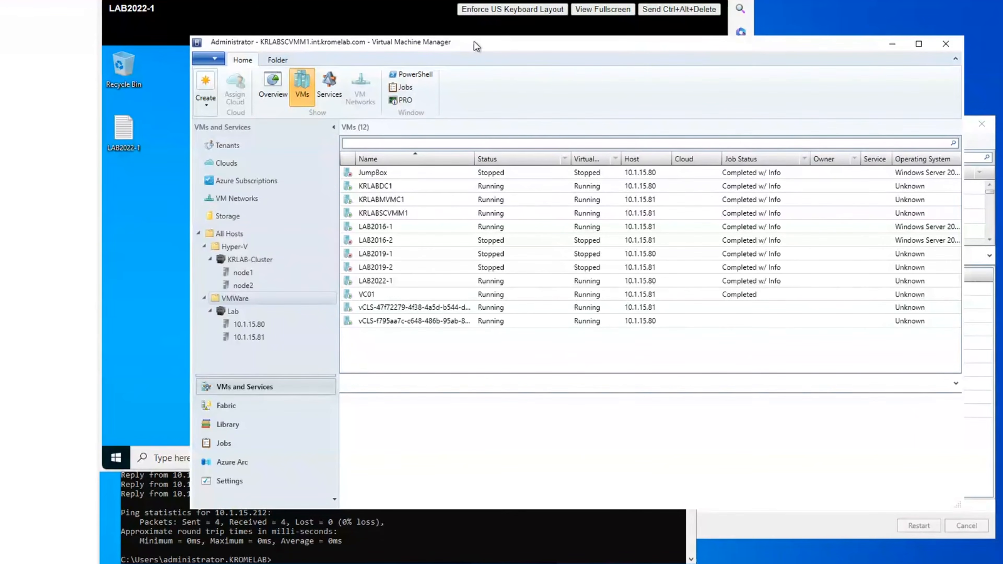
# Step: Review the virtual machines on the Hyper-V and VMWare host groups, and select LAB2022-1 under VMWare
pyautogui.click(234, 248)
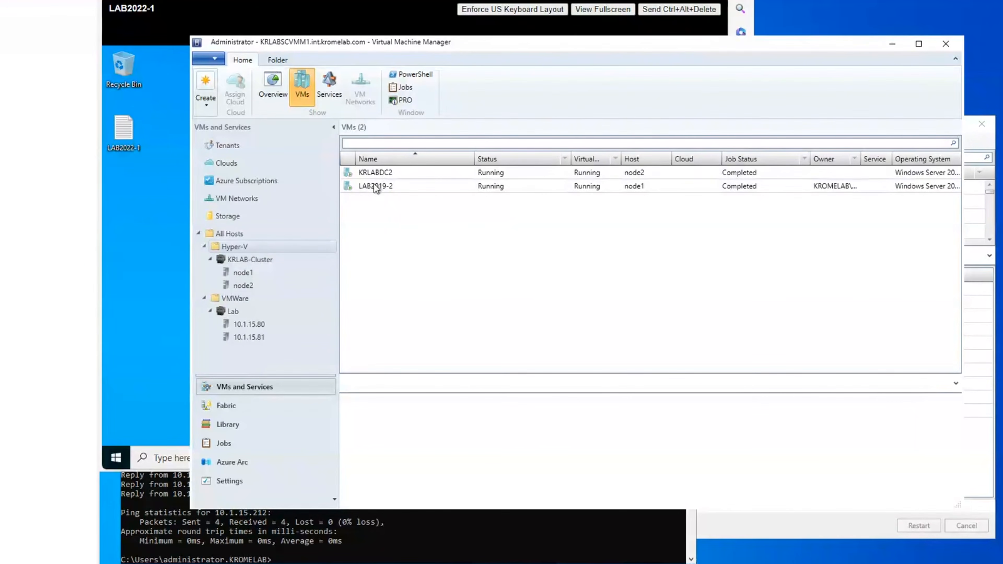
pyautogui.click(233, 300)
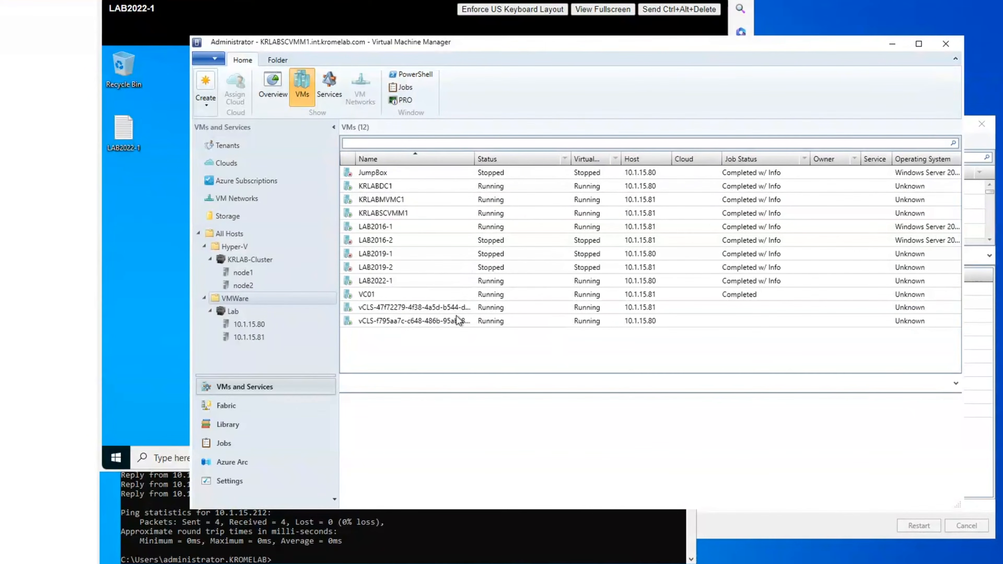
pyautogui.click(406, 282)
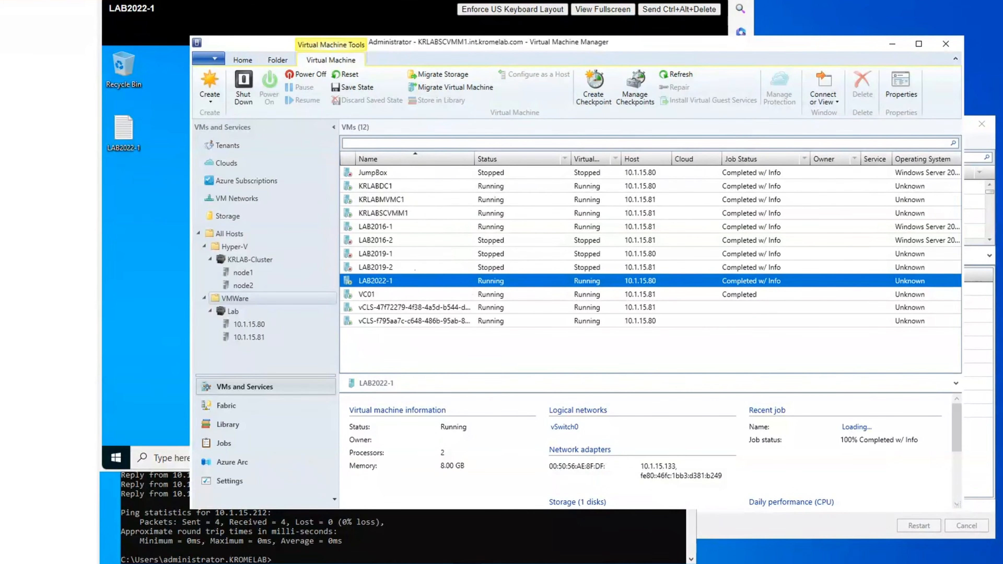
# Step: Uninstall VMware Tools from the LAB2022-1 guest in its web console, declining the immediate restart
pyautogui.hotkey('alt', 'Tab')
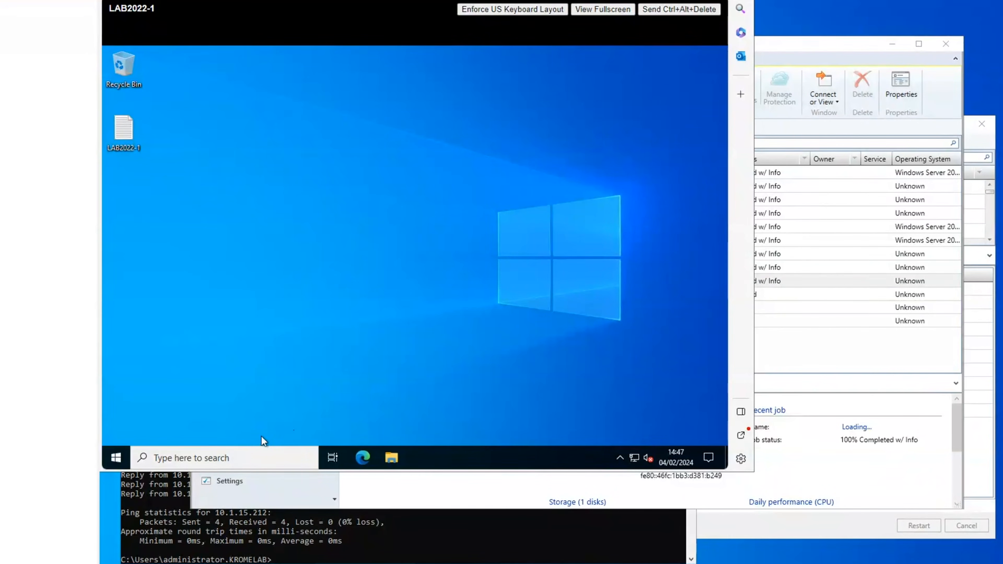
pyautogui.click(116, 458)
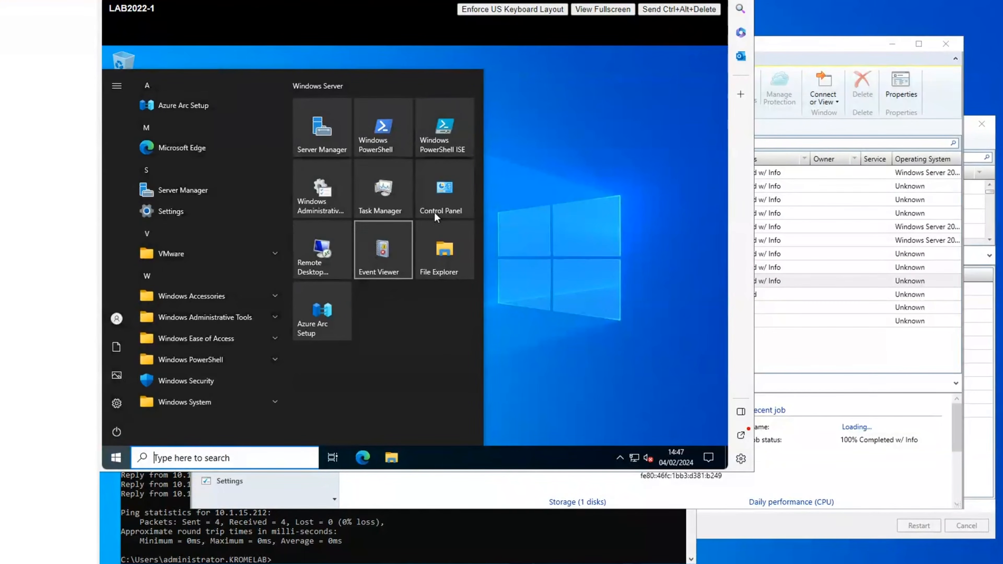
pyautogui.click(443, 196)
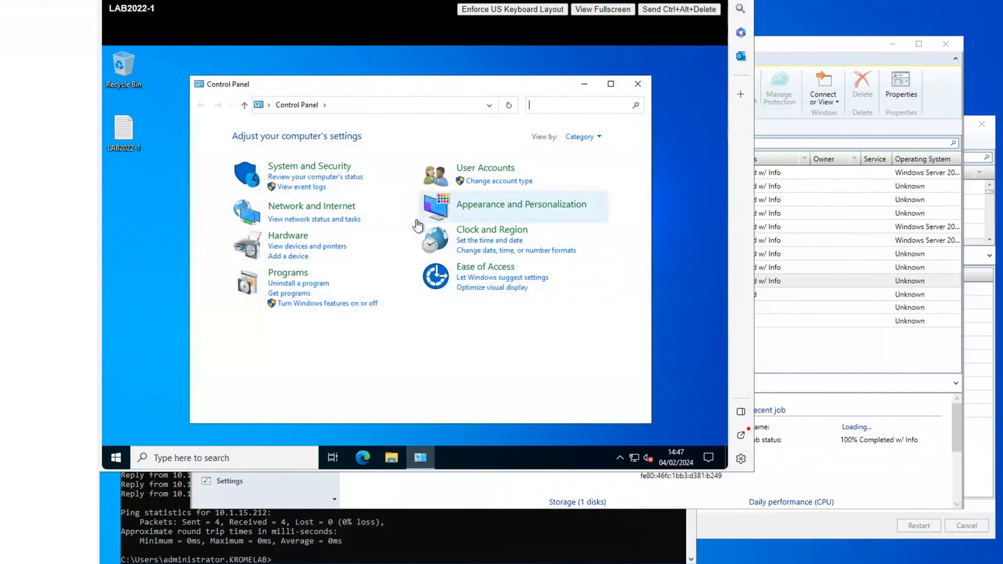
pyautogui.click(284, 285)
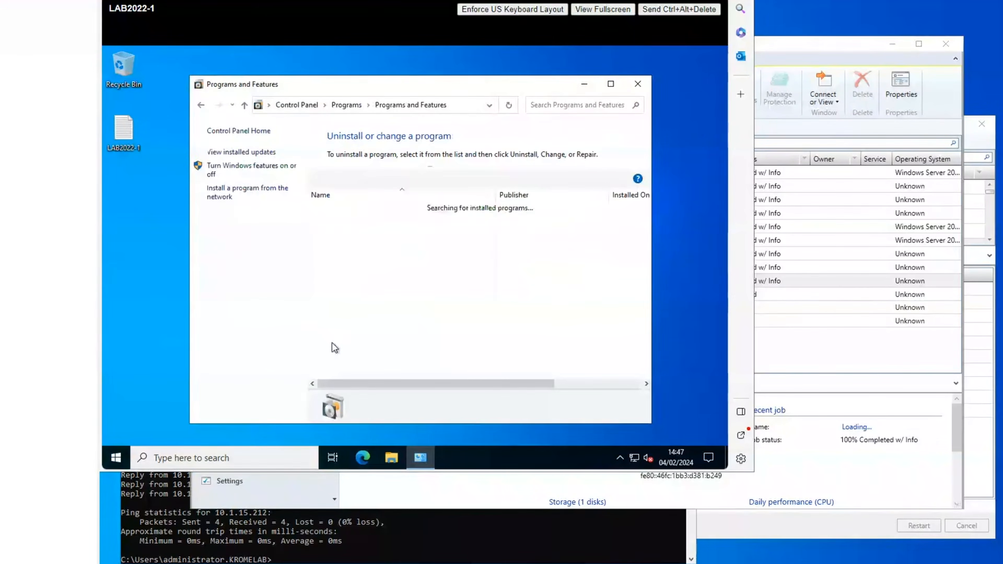
pyautogui.click(335, 242)
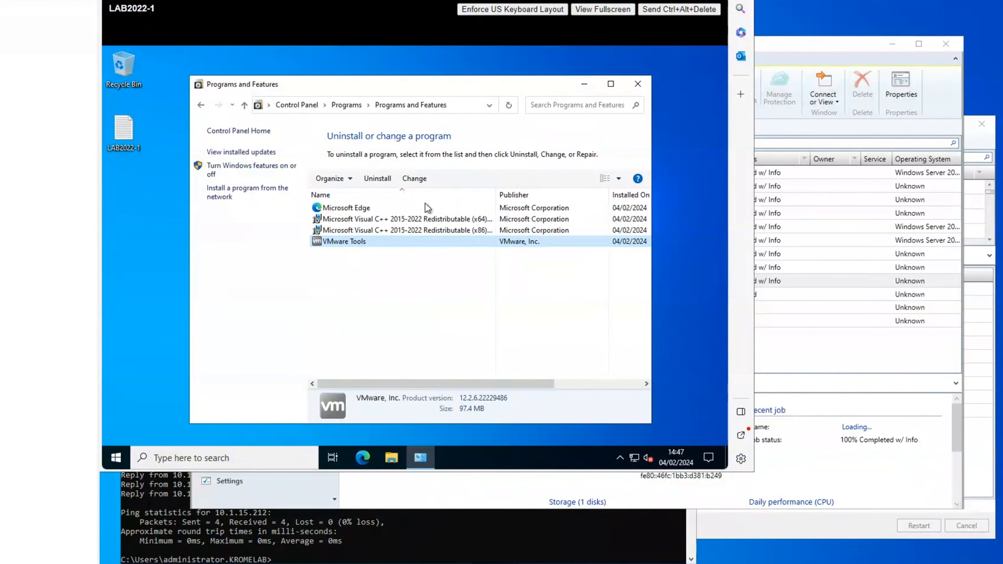
pyautogui.click(378, 178)
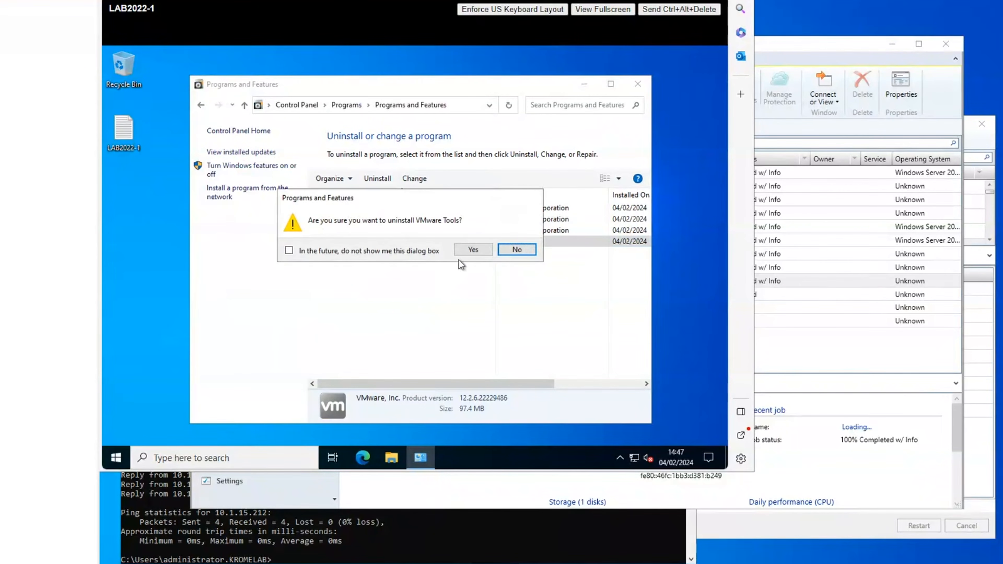
pyautogui.click(473, 250)
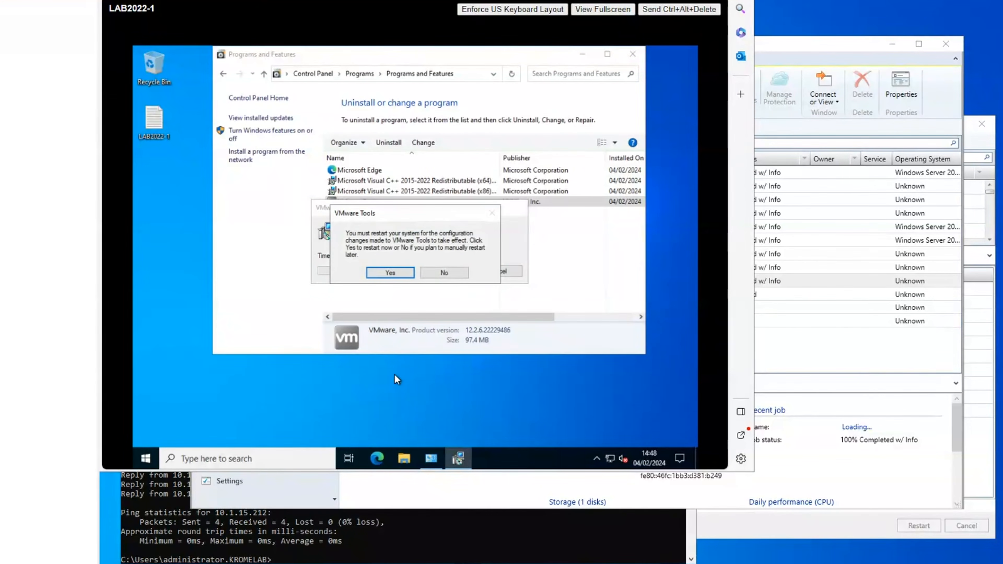
pyautogui.click(443, 272)
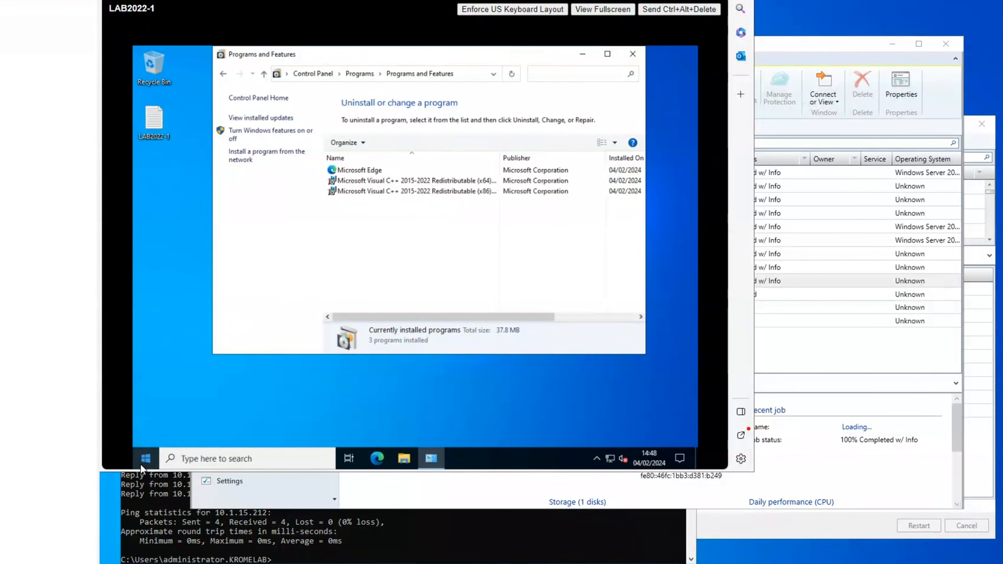
# Step: Shut down the LAB2022-1 guest with the reason Other (Unplanned)
pyautogui.click(140, 464)
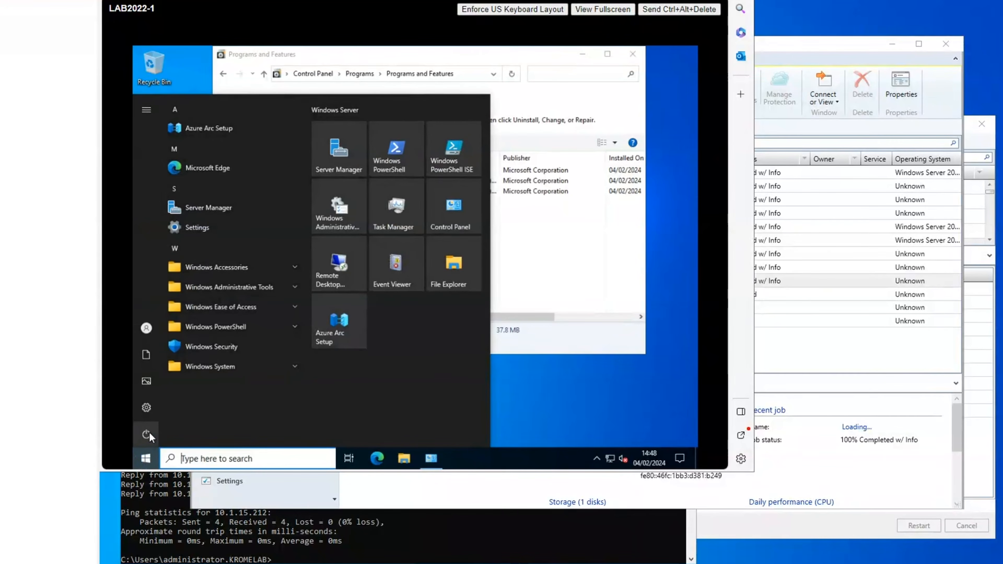
pyautogui.click(149, 432)
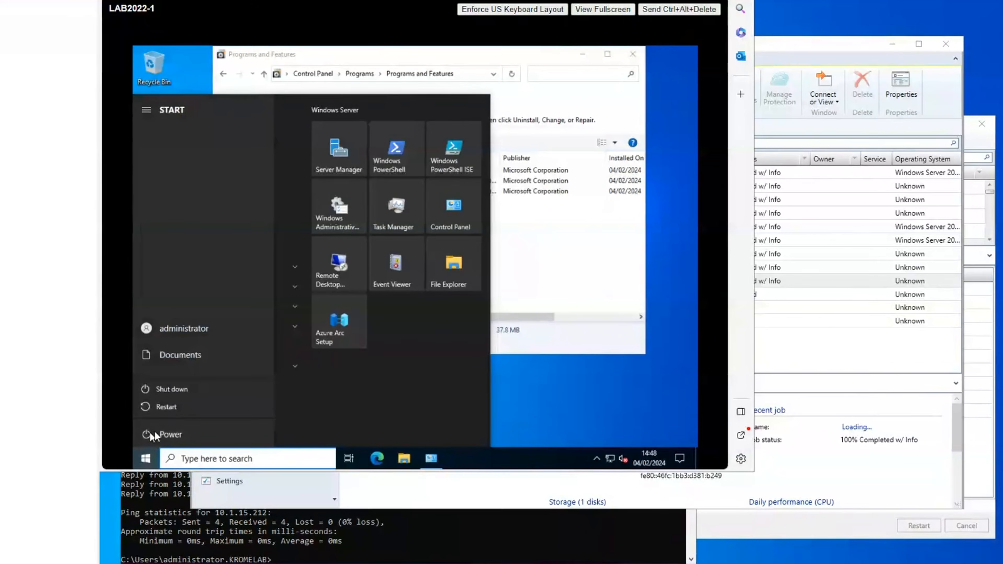
pyautogui.click(173, 392)
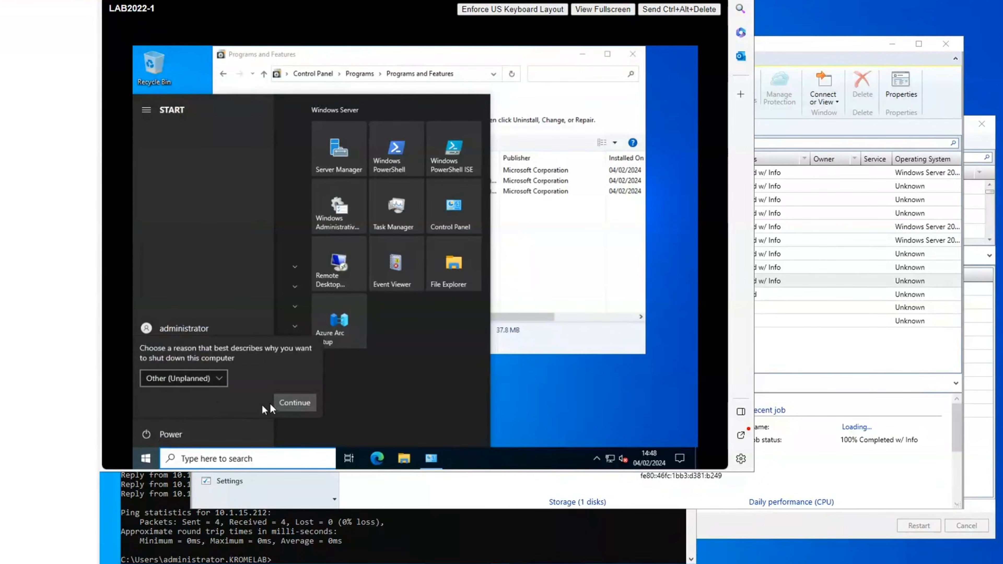
pyautogui.click(292, 402)
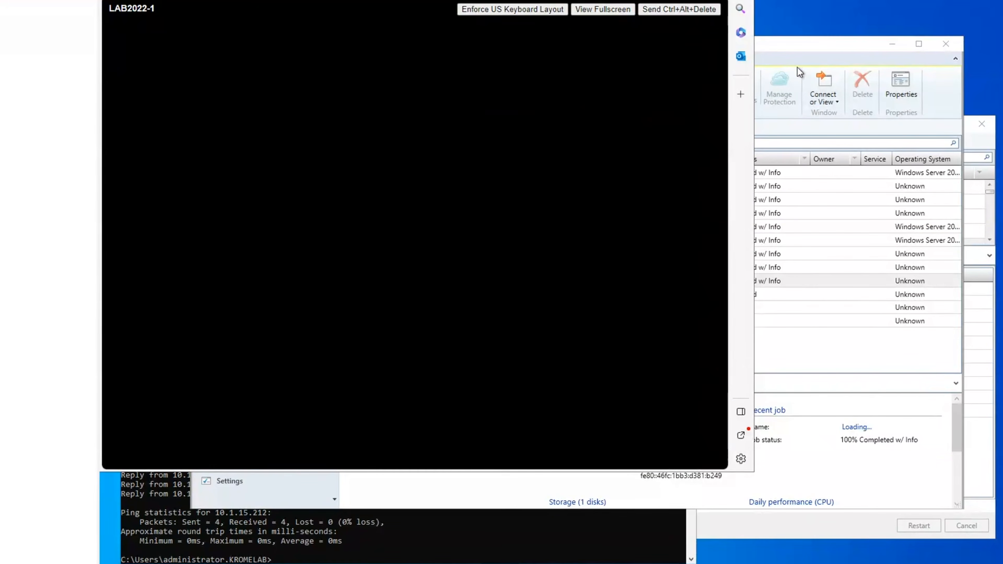
# Step: In Virtual Machine Manager, start the Convert Virtual Machine Wizard with LAB2022-1 as the source and keep LAB2022-1 as the machine name
pyautogui.click(791, 47)
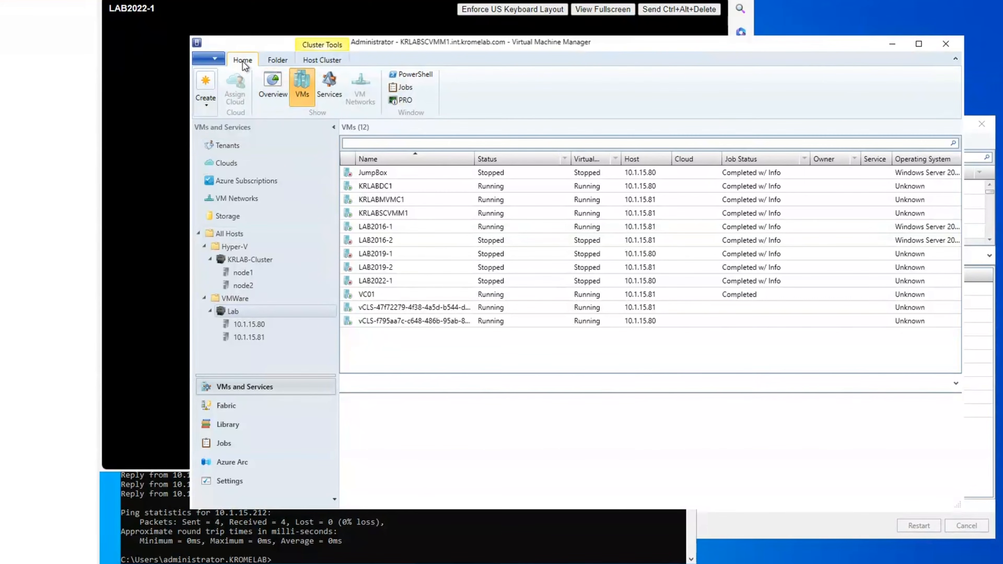
pyautogui.click(206, 112)
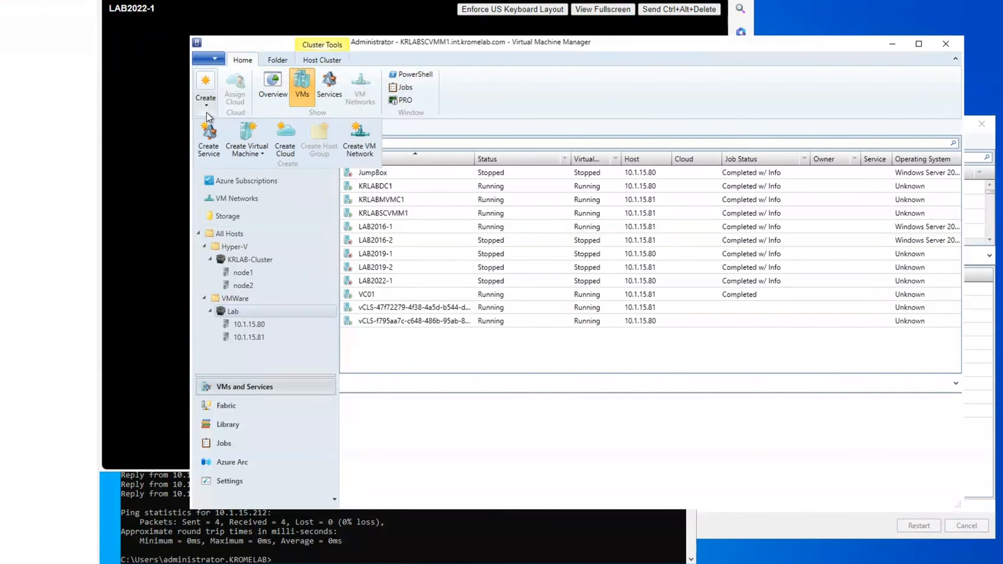
pyautogui.click(251, 154)
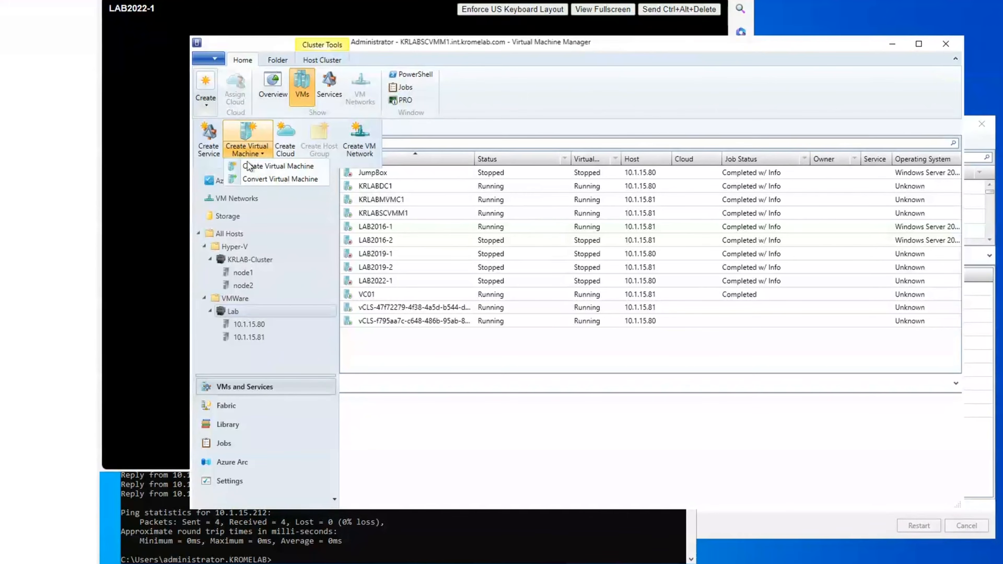
pyautogui.click(276, 181)
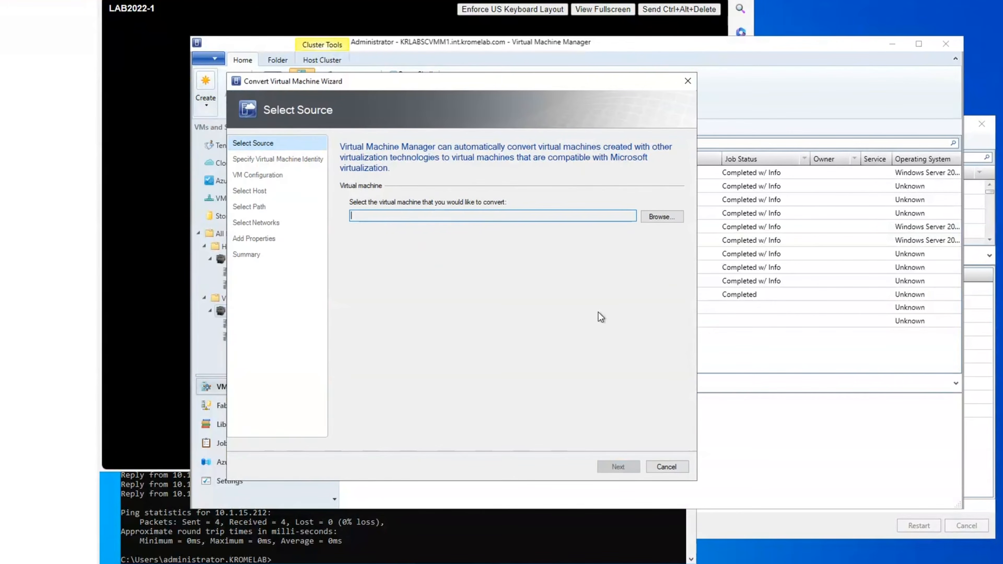
pyautogui.click(650, 218)
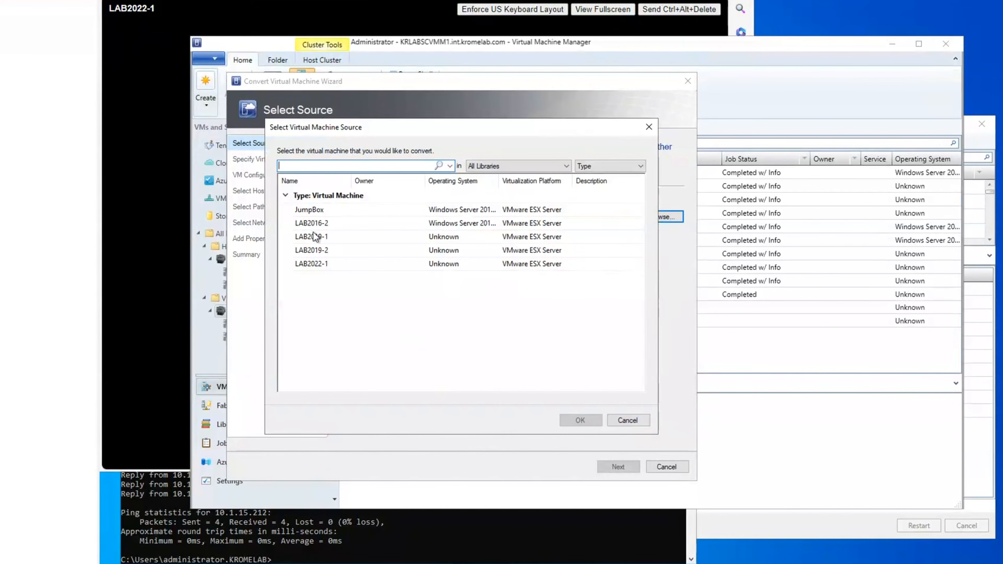
pyautogui.click(306, 265)
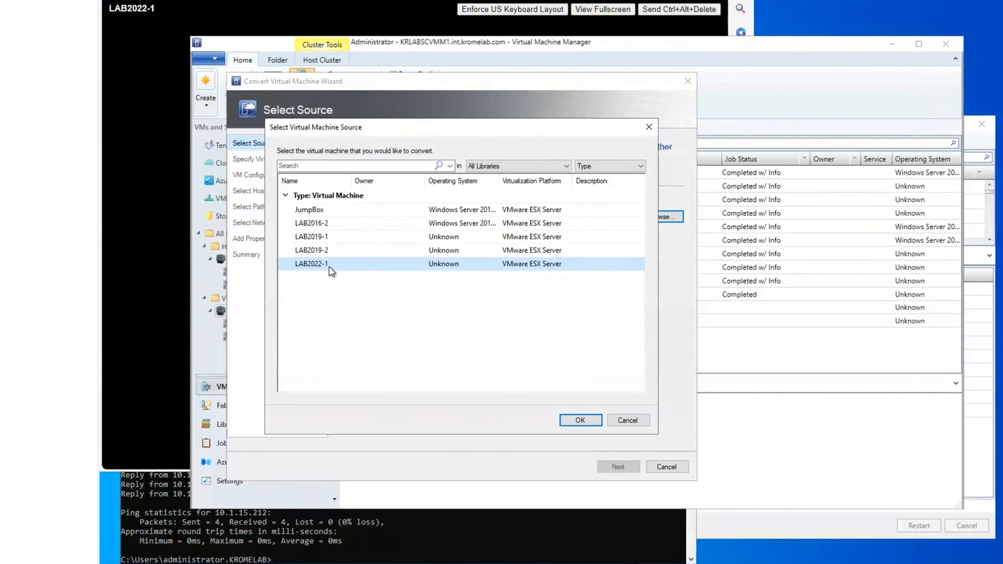
pyautogui.click(580, 421)
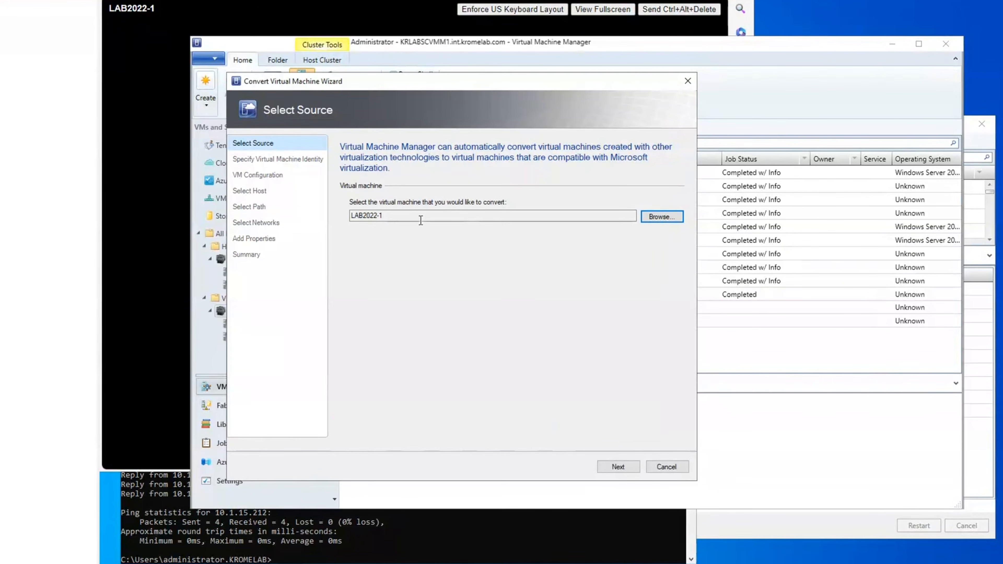
pyautogui.click(623, 466)
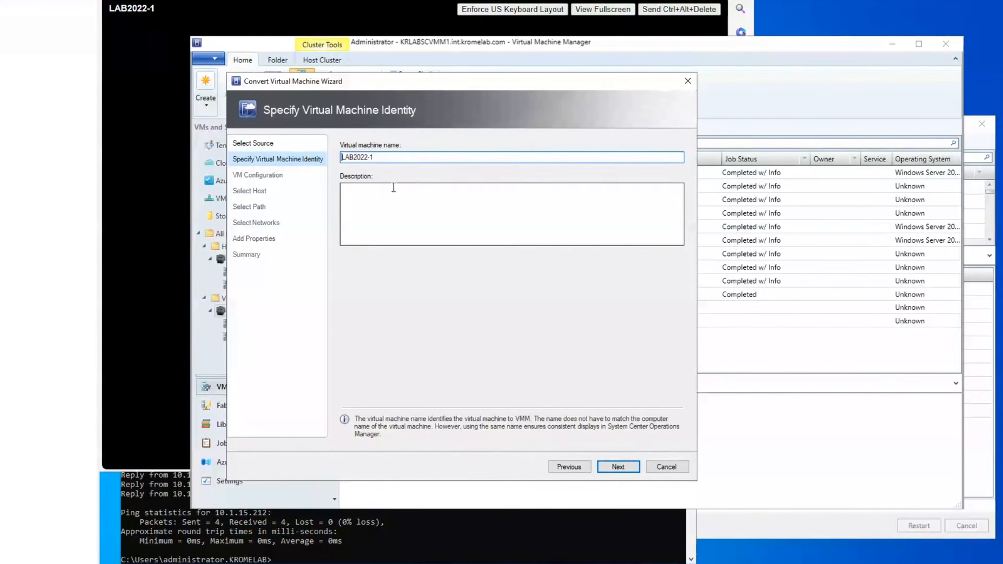
pyautogui.click(619, 470)
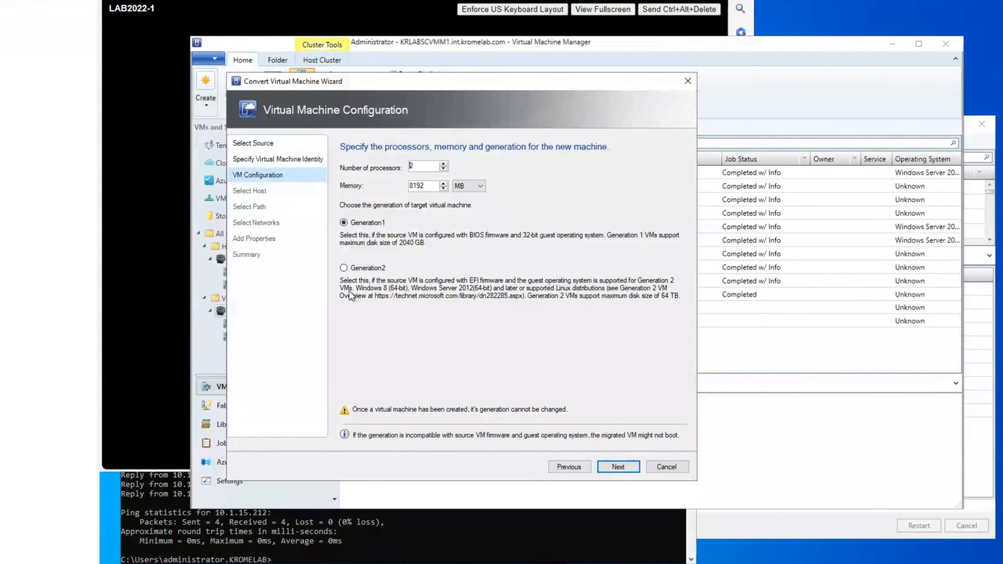
# Step: Choose Generation 2 for the converted machine and node2.int.kromelab.com as destination host, checking its rating explanation
pyautogui.click(344, 268)
pyautogui.click(618, 467)
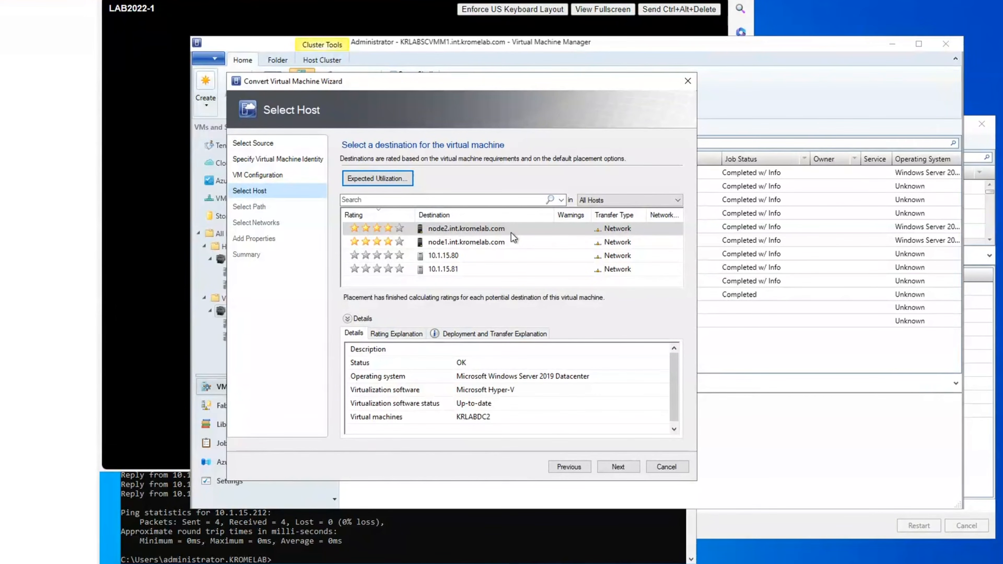
pyautogui.click(452, 241)
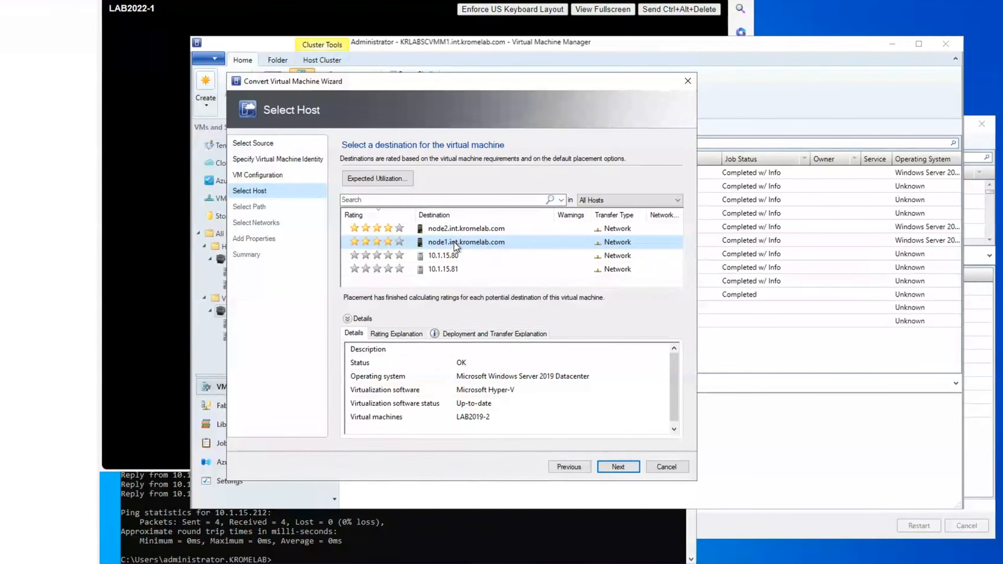
pyautogui.click(459, 229)
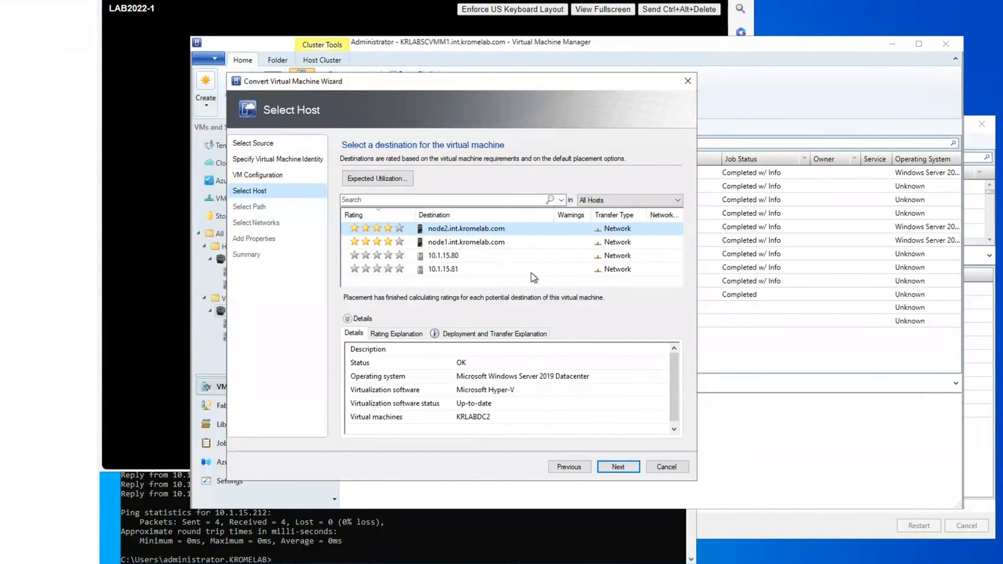
pyautogui.click(385, 335)
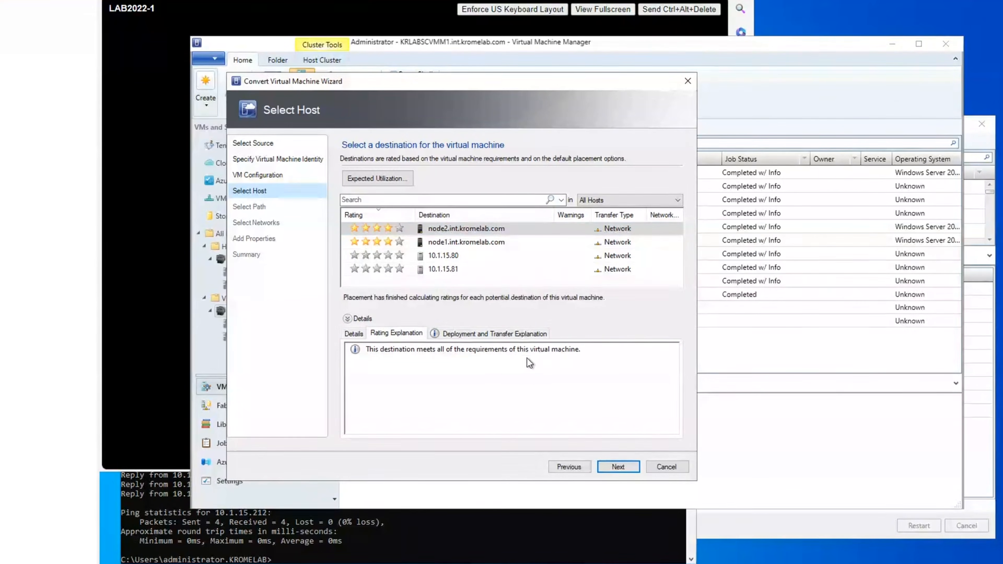
pyautogui.click(352, 334)
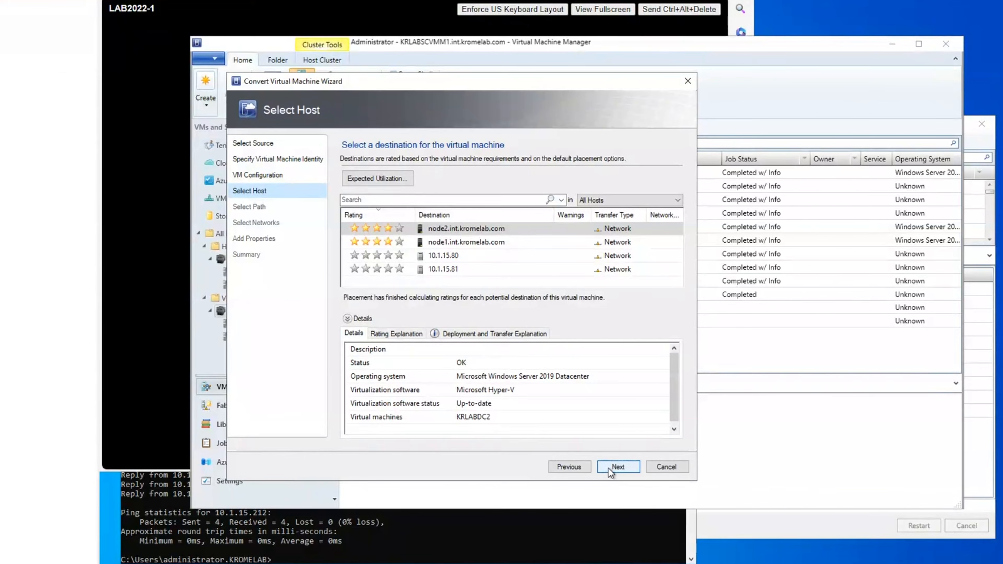
pyautogui.click(618, 467)
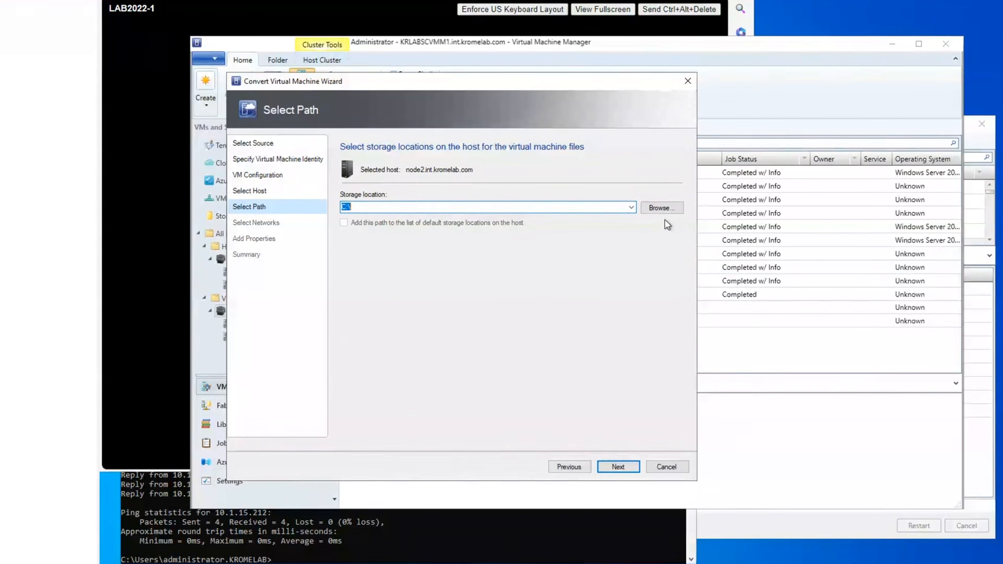
# Step: Set the storage location to the Virtual Machines folder on the cluster shared volume, C:\ClusterStorage\Volume1\Virtual Machines
pyautogui.click(667, 208)
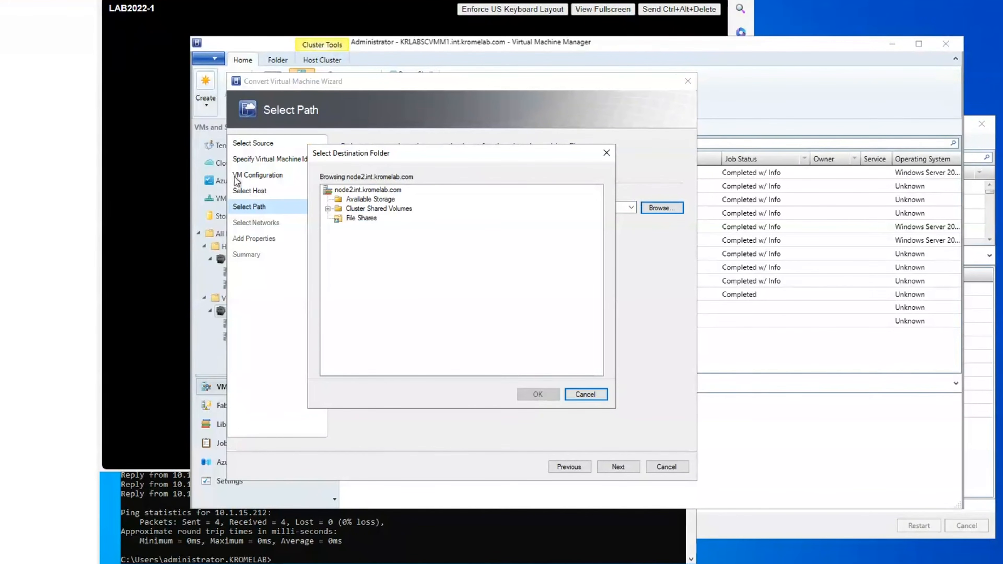
pyautogui.click(328, 209)
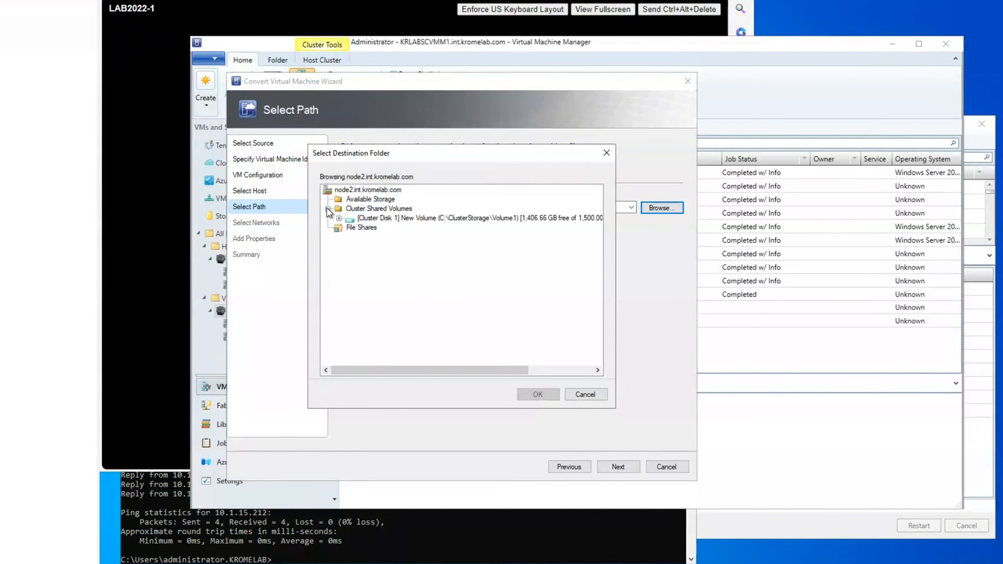
pyautogui.click(339, 218)
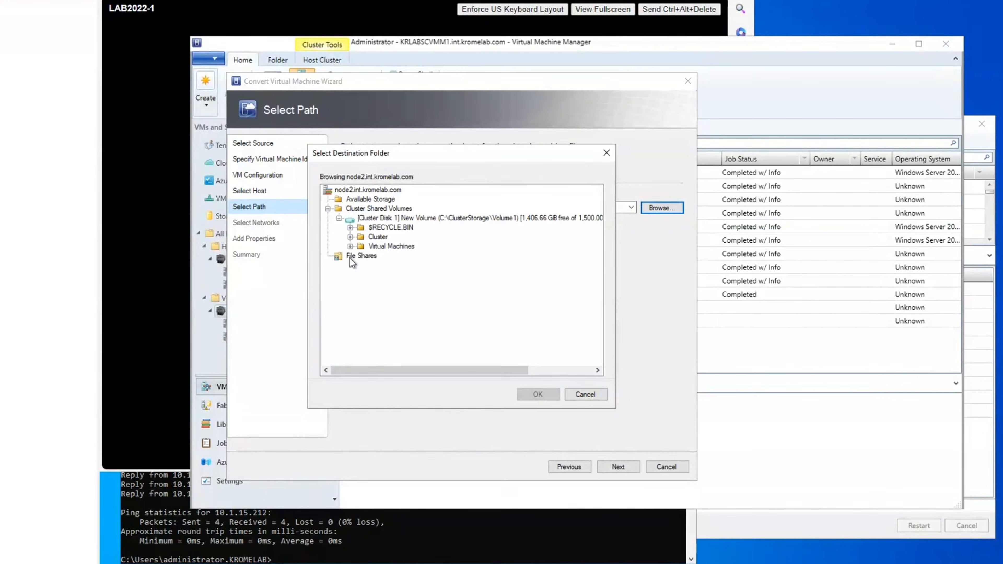
pyautogui.click(380, 245)
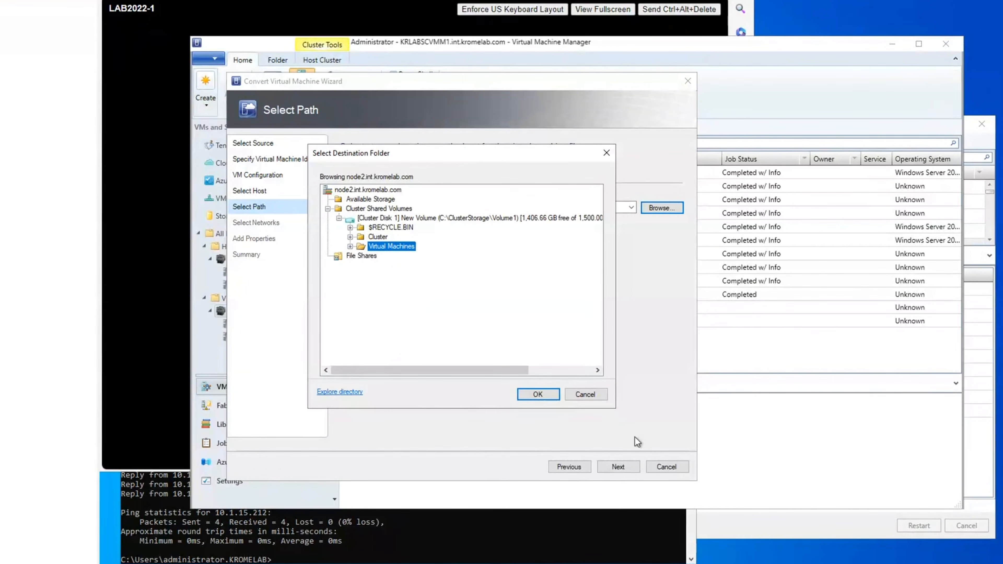
pyautogui.click(544, 395)
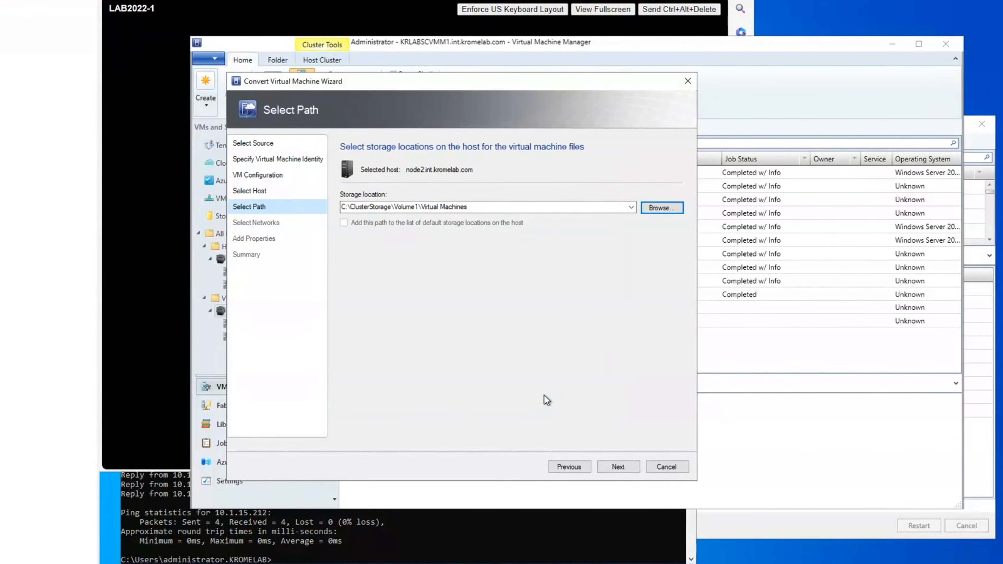
pyautogui.click(606, 471)
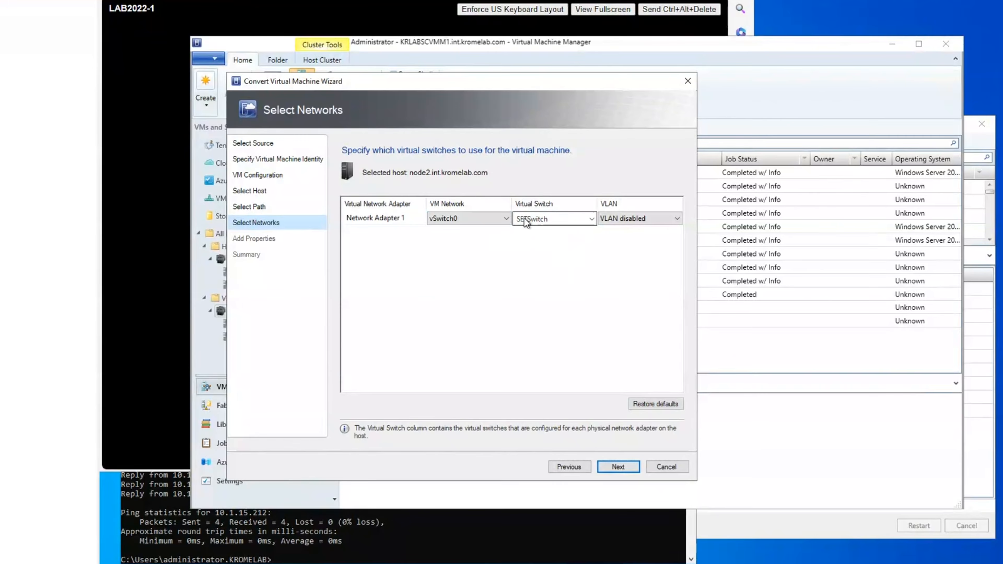
# Step: Connect Network Adapter 1 to the SETSwitch VM network and the SETSwitch virtual switch
pyautogui.click(587, 219)
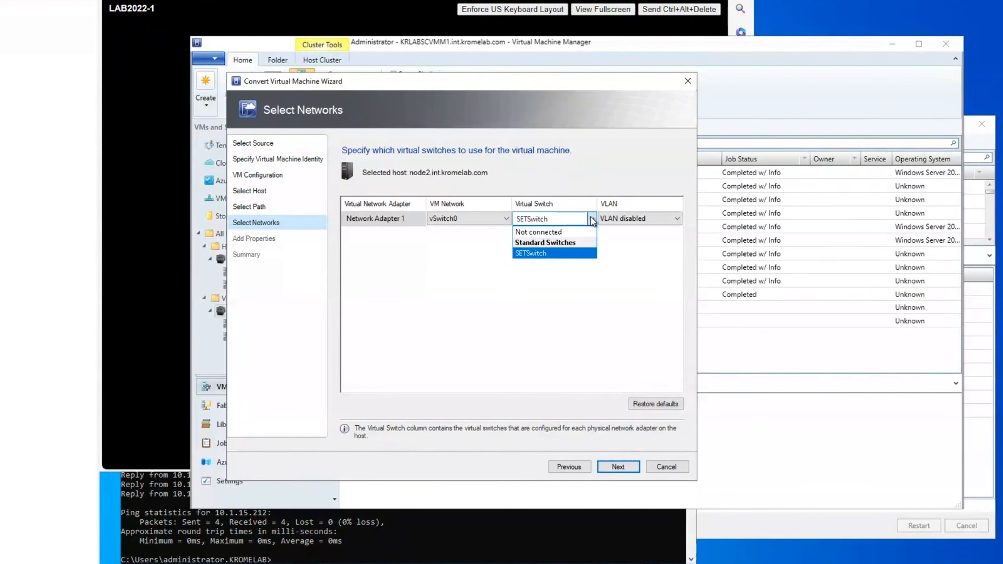
pyautogui.click(533, 252)
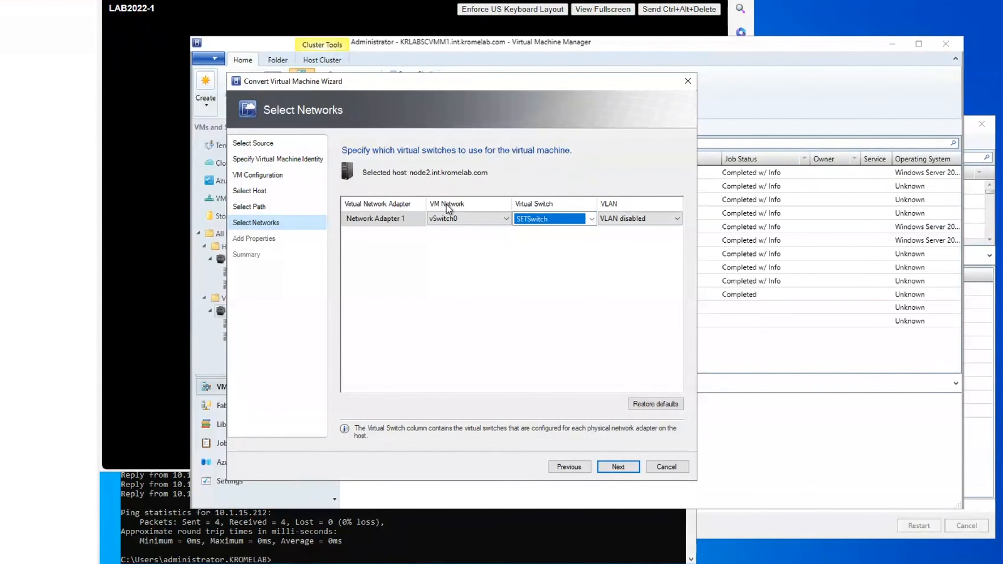
pyautogui.click(507, 219)
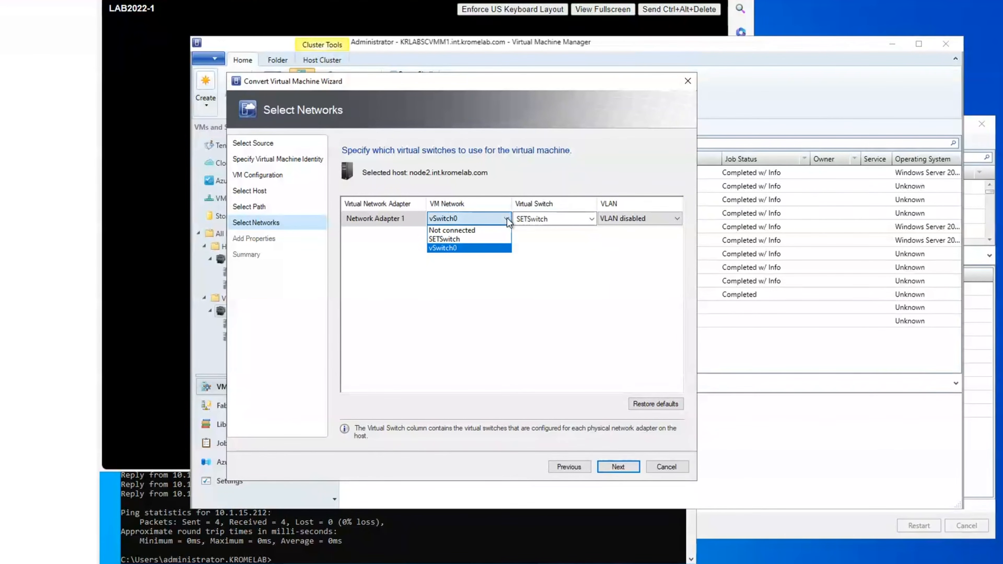
pyautogui.click(447, 240)
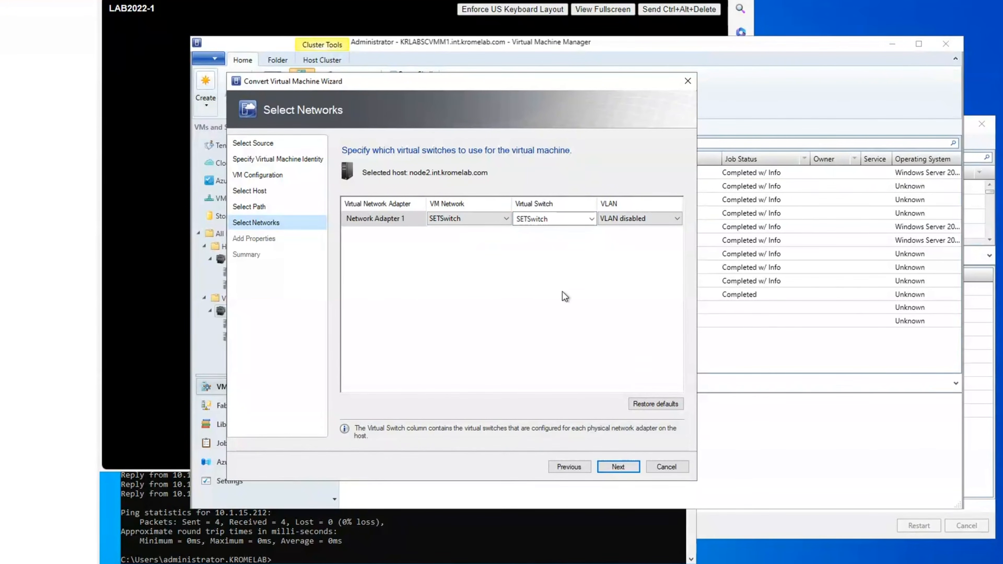
pyautogui.click(623, 469)
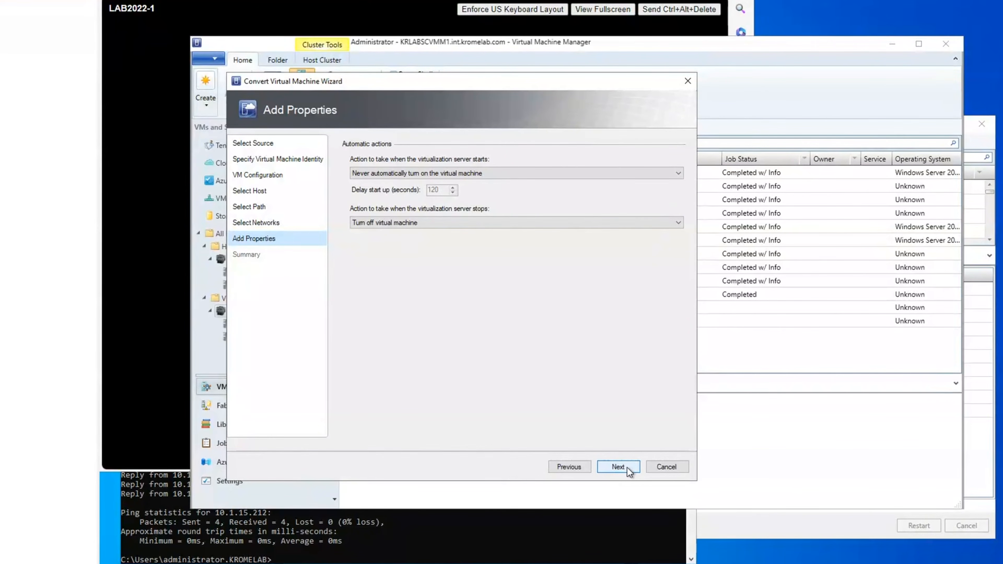
# Step: Keep the default automatic actions, enable starting the virtual machine after deployment, and create the converted LAB2022-1
pyautogui.click(618, 467)
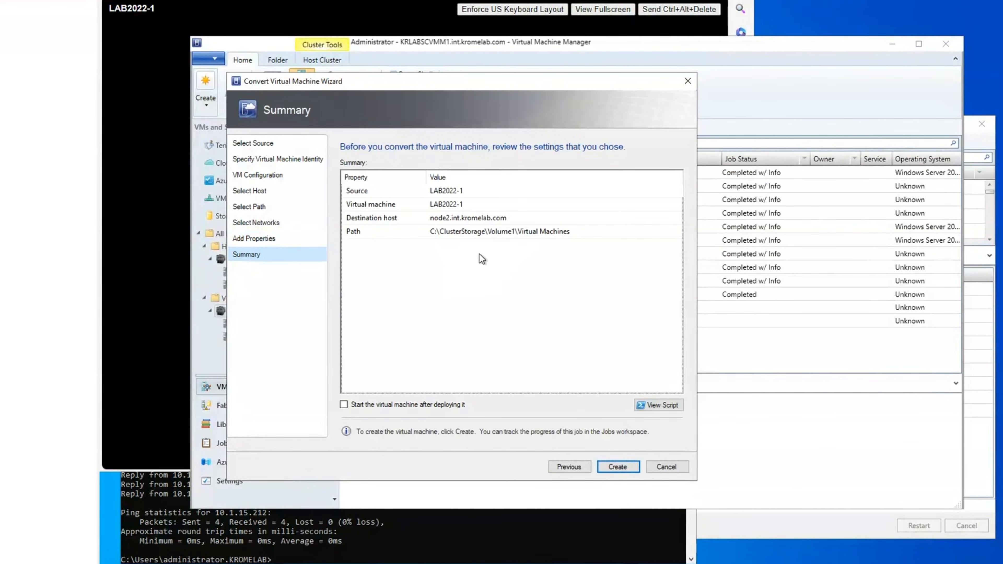
pyautogui.click(343, 405)
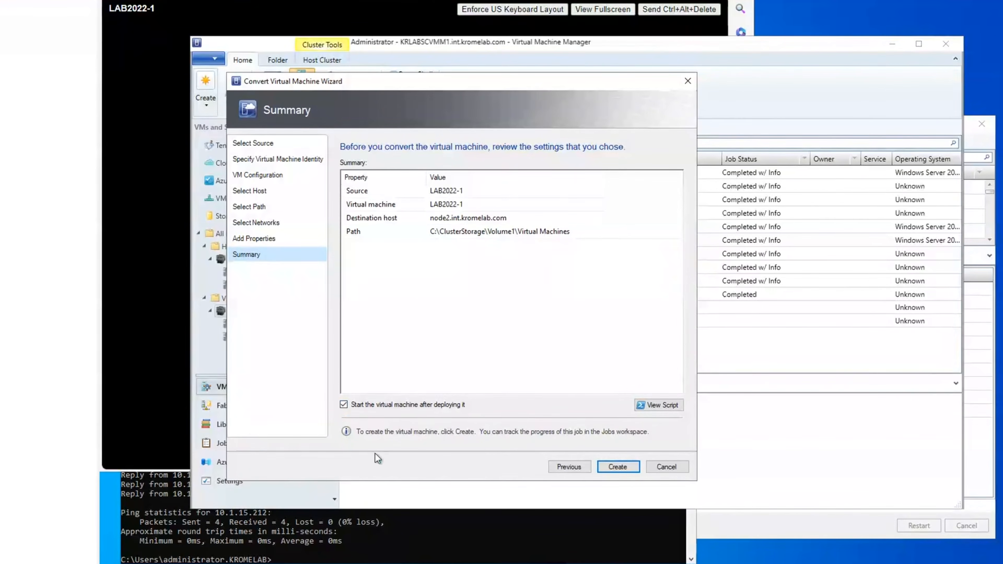
pyautogui.click(614, 468)
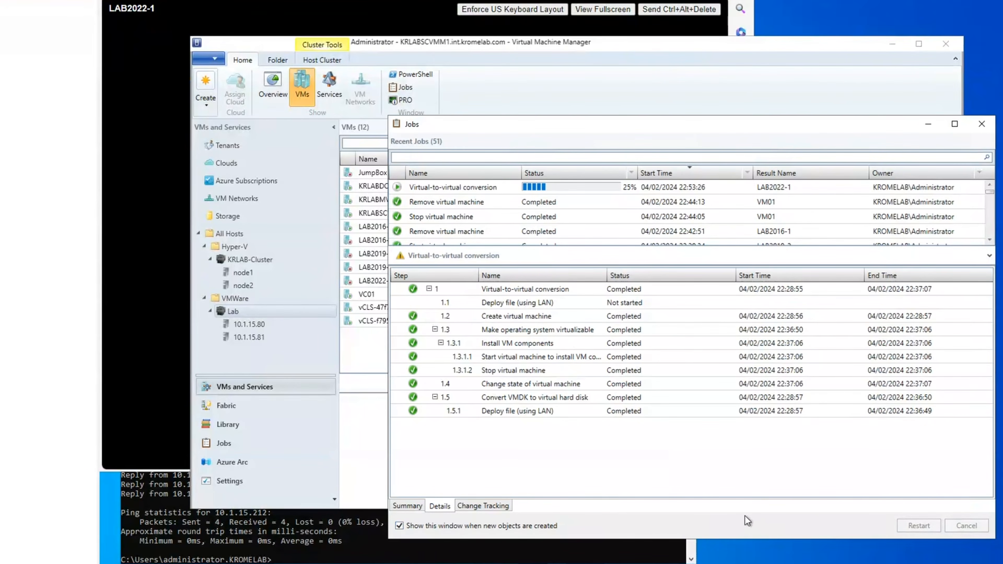
# Step: Review the LAB2022-1 conversion job's steps, and select LAB2022-1 among the KRLAB-Cluster virtual machines
pyautogui.click(436, 188)
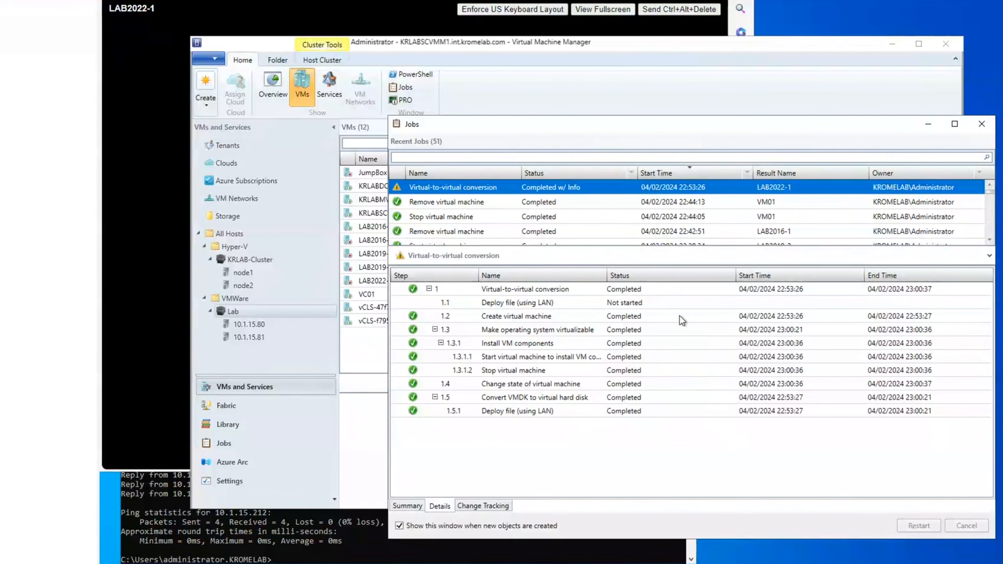
pyautogui.click(427, 45)
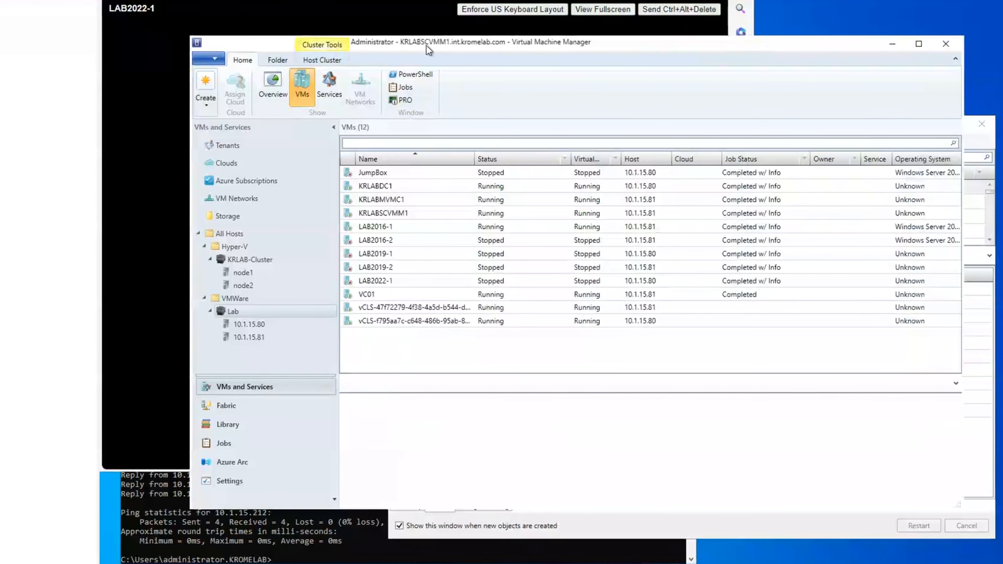
pyautogui.click(256, 264)
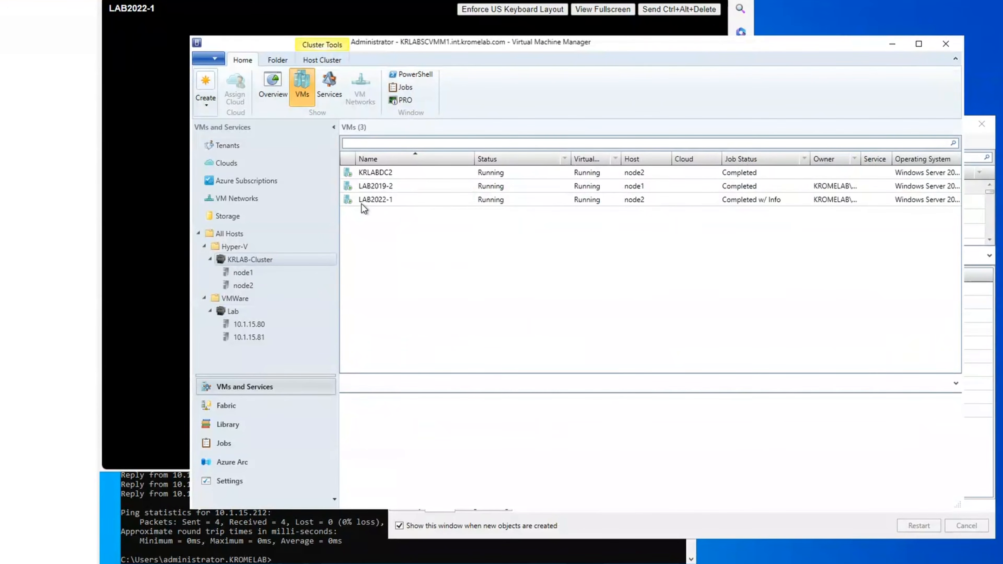
pyautogui.click(362, 202)
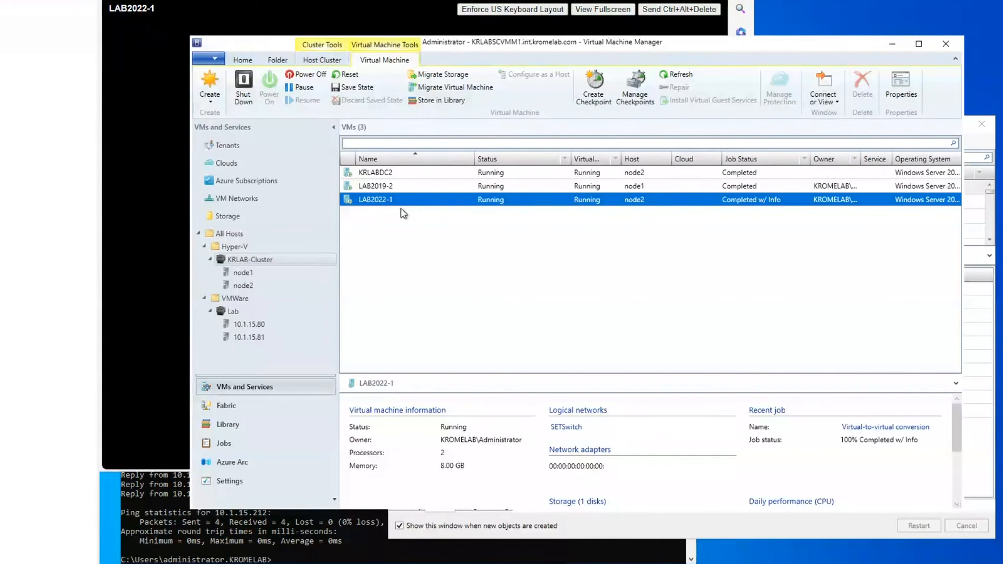
# Step: Connect to the LAB2022-1 console, sign in with the domain administrator's password, and close Server Manager
pyautogui.rightClick(374, 203)
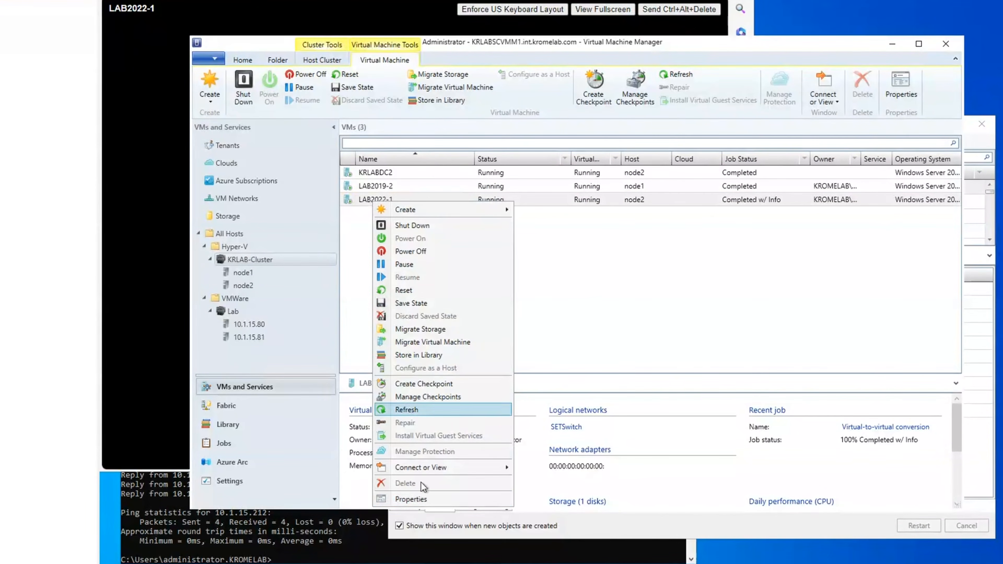
pyautogui.moveTo(426, 466)
pyautogui.click(567, 468)
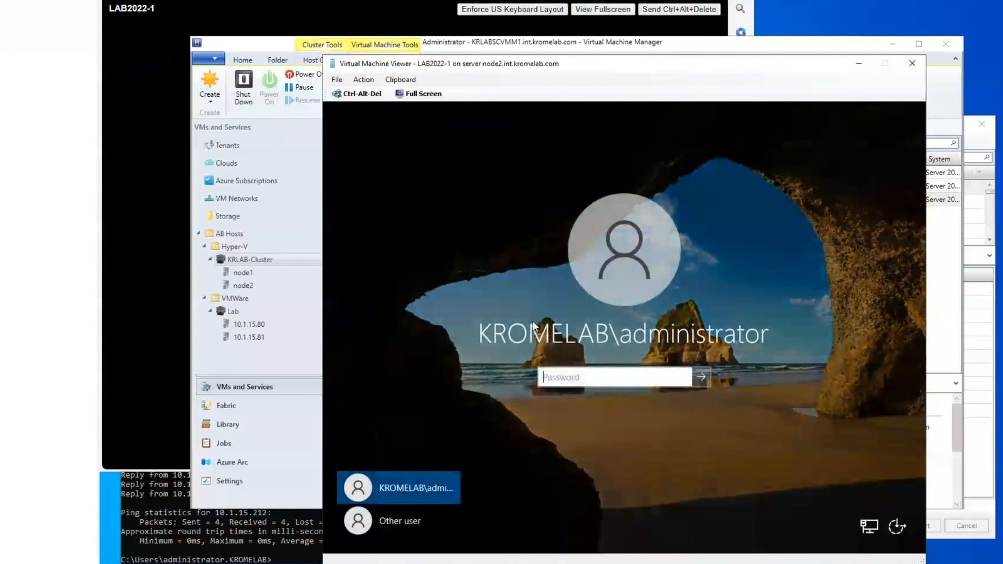
pyautogui.write('•••••••••')
pyautogui.press('Return')
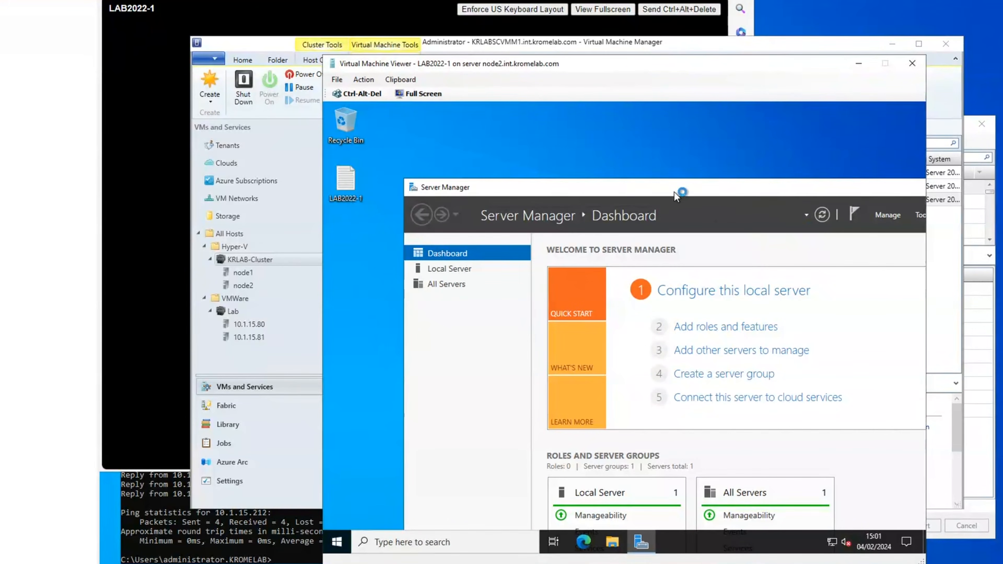
pyautogui.moveTo(874, 188); pyautogui.dragTo(762, 196)
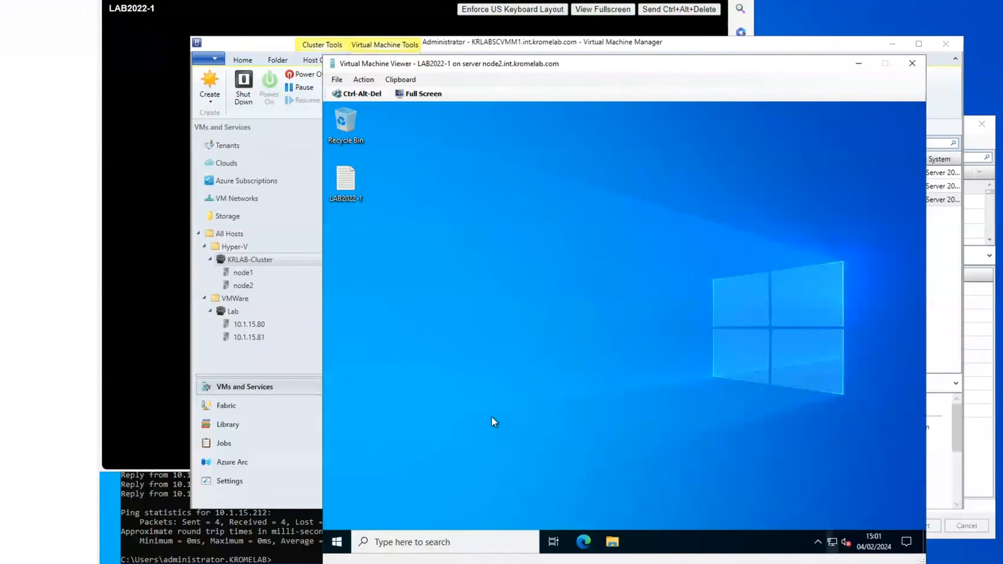
# Step: Ping lab2022-1 from the management server's Command Prompt
pyautogui.click(257, 533)
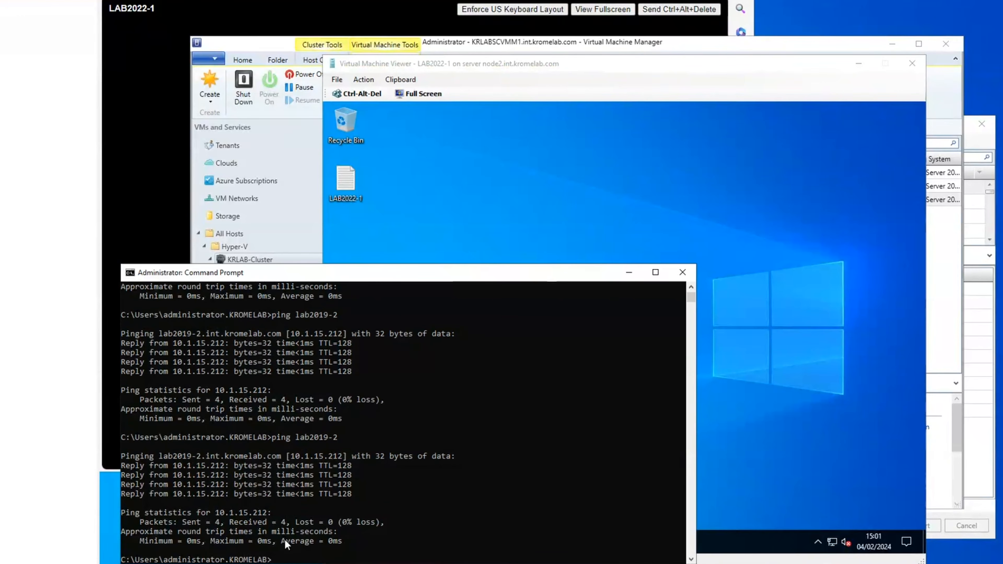
pyautogui.press('Up')
pyautogui.press('BackSpace')
pyautogui.press('BackSpace')
pyautogui.press('BackSpace')
pyautogui.press('BackSpace')
pyautogui.write('22-1')
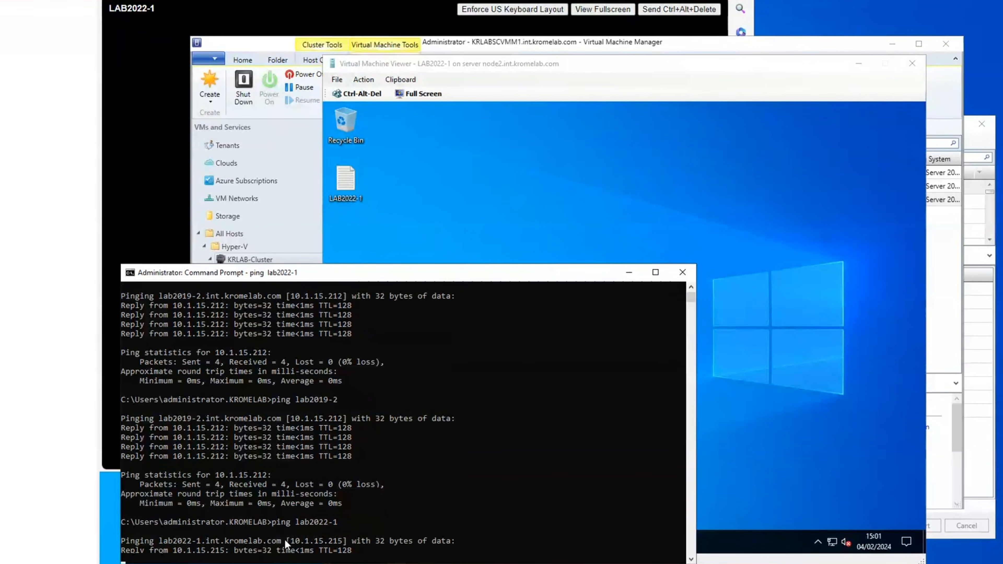
# Step: Open a Command Prompt inside the LAB2022-1 guest and run ipconfig to check its IP configuration
pyautogui.click(741, 248)
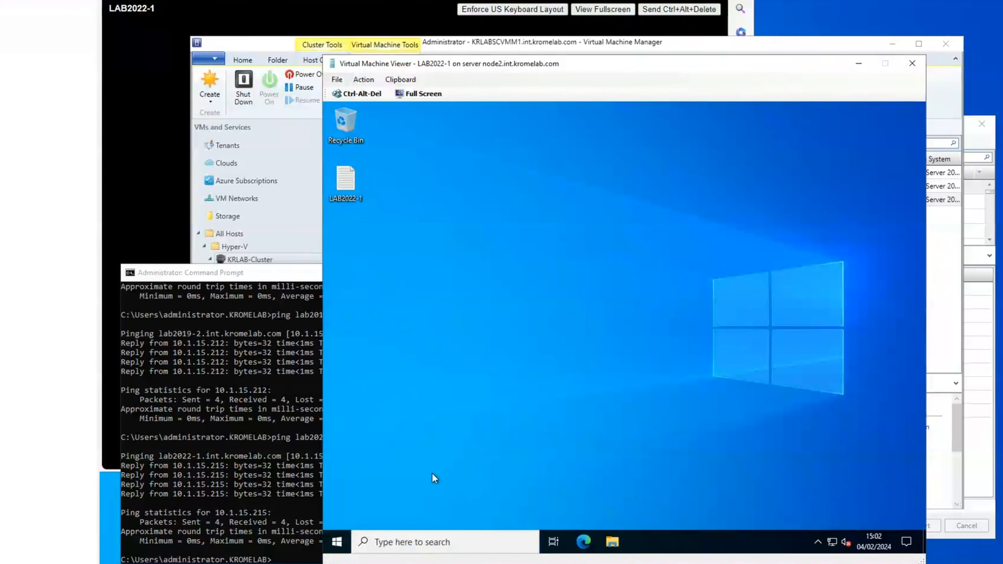
pyautogui.click(339, 542)
pyautogui.write('cmd')
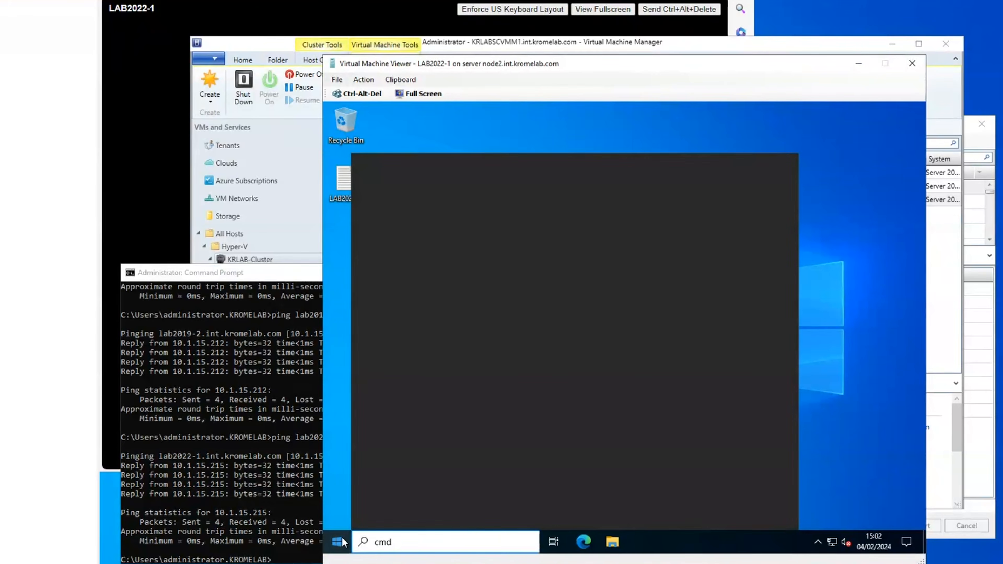
pyautogui.press('Return')
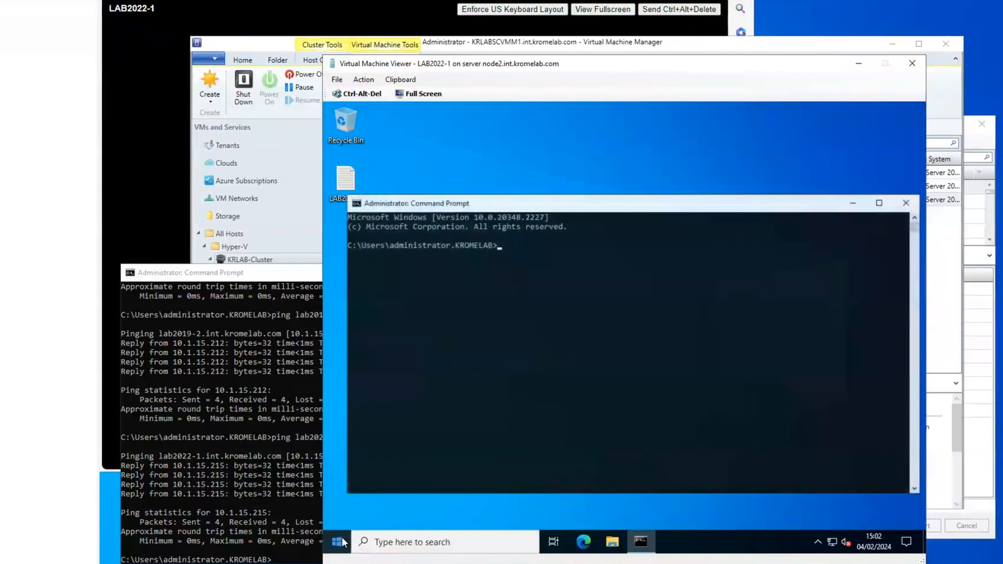
pyautogui.write('ipconfi')
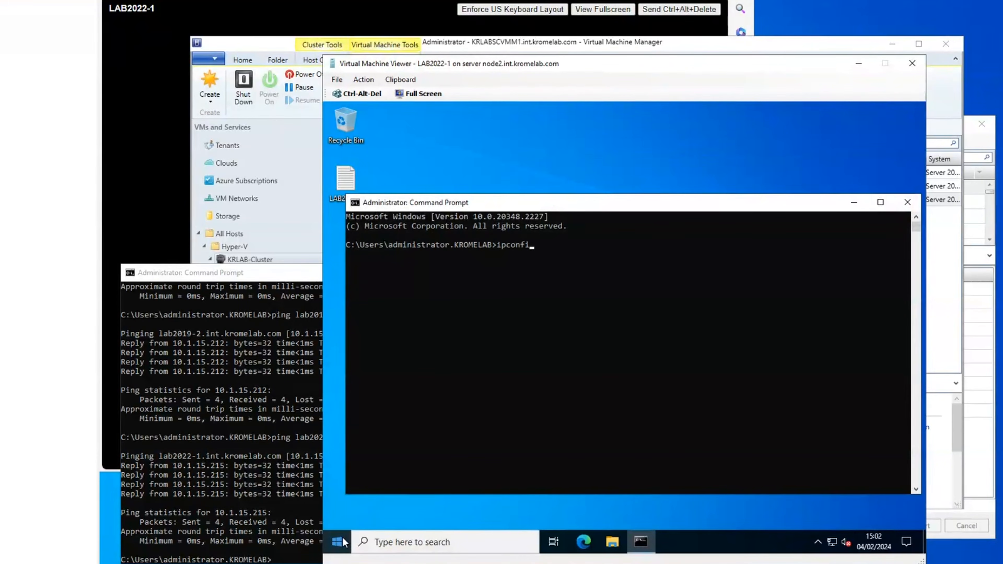
pyautogui.write('g')
pyautogui.press('Return')
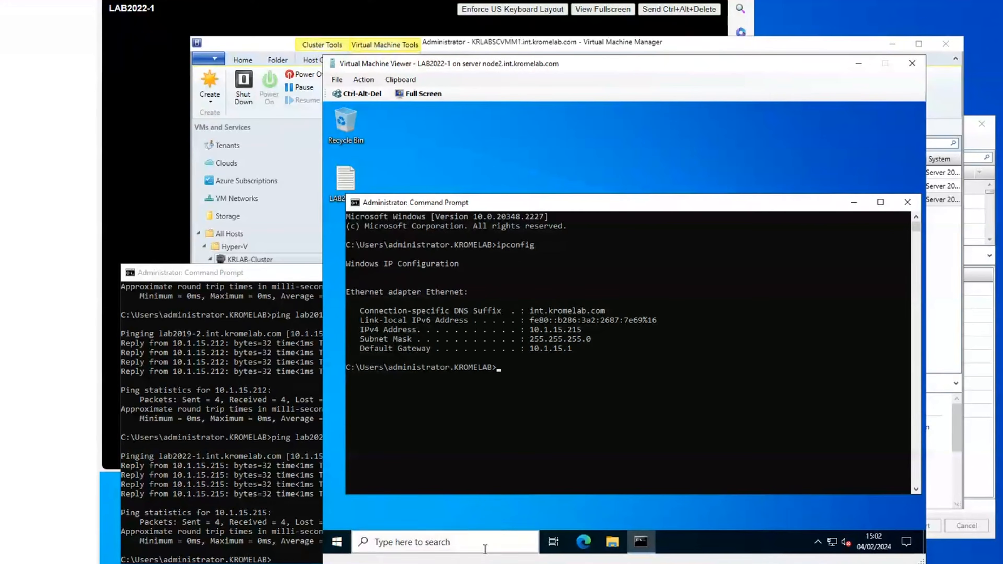
# Step: Check the network adapter type in the LAB2022-1 guest's Network Connections, and close the network windows and the guest's Command Prompt
pyautogui.rightClick(833, 542)
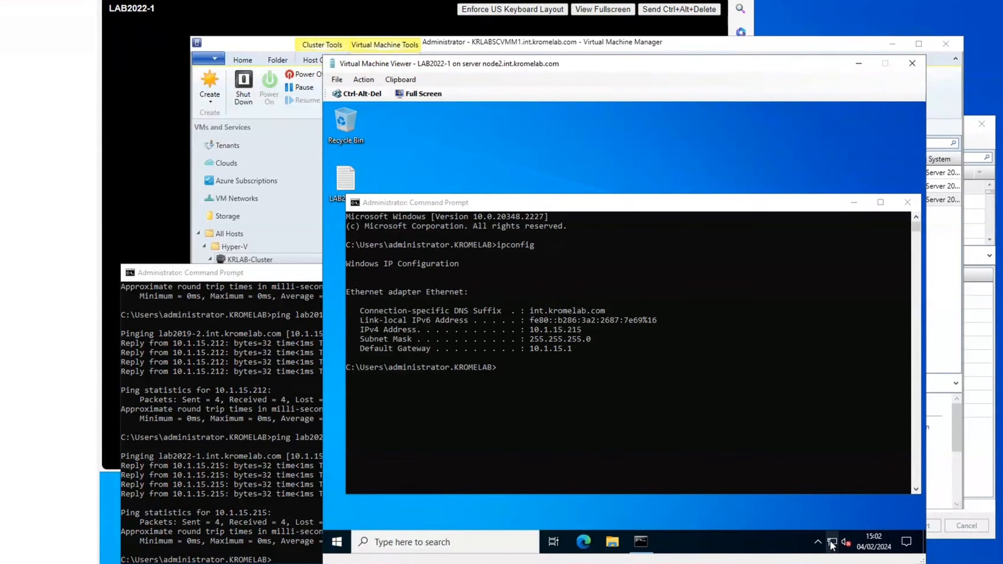
pyautogui.click(838, 530)
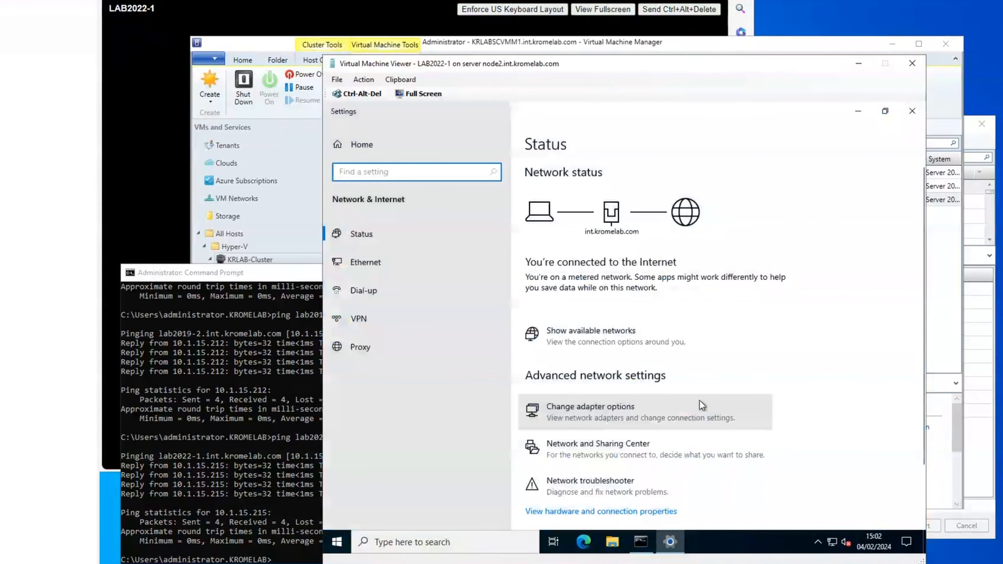
pyautogui.click(359, 262)
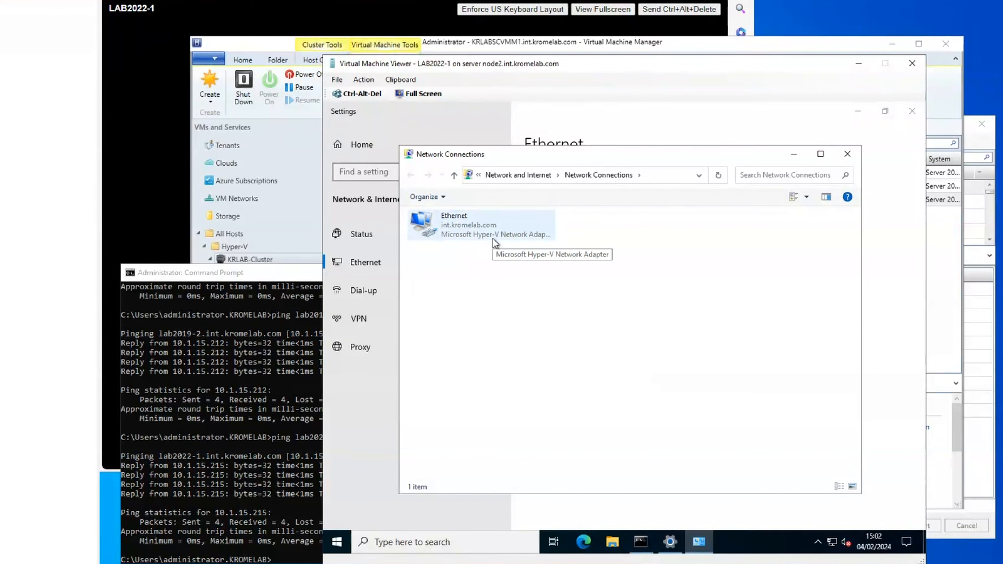
pyautogui.click(841, 157)
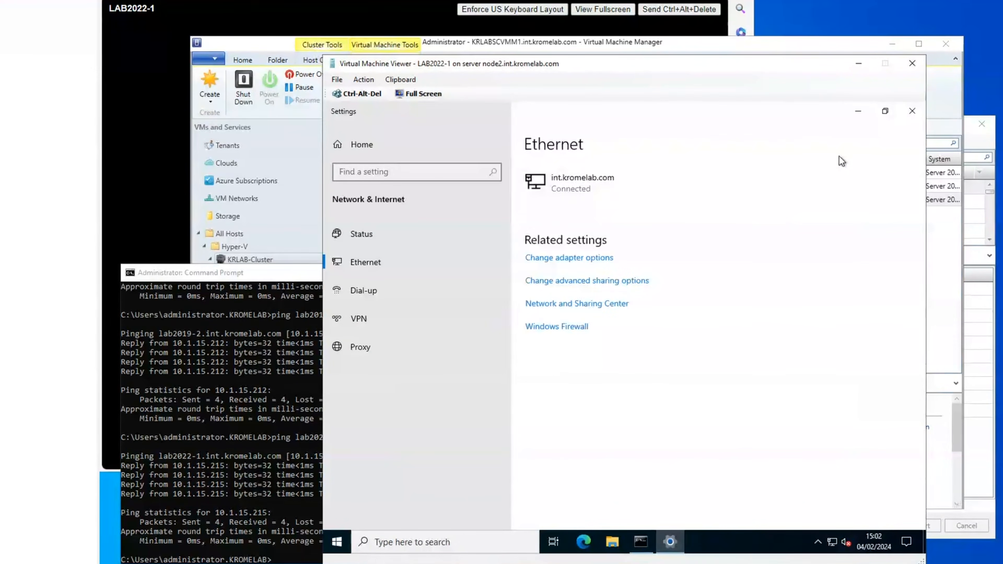
pyautogui.click(909, 111)
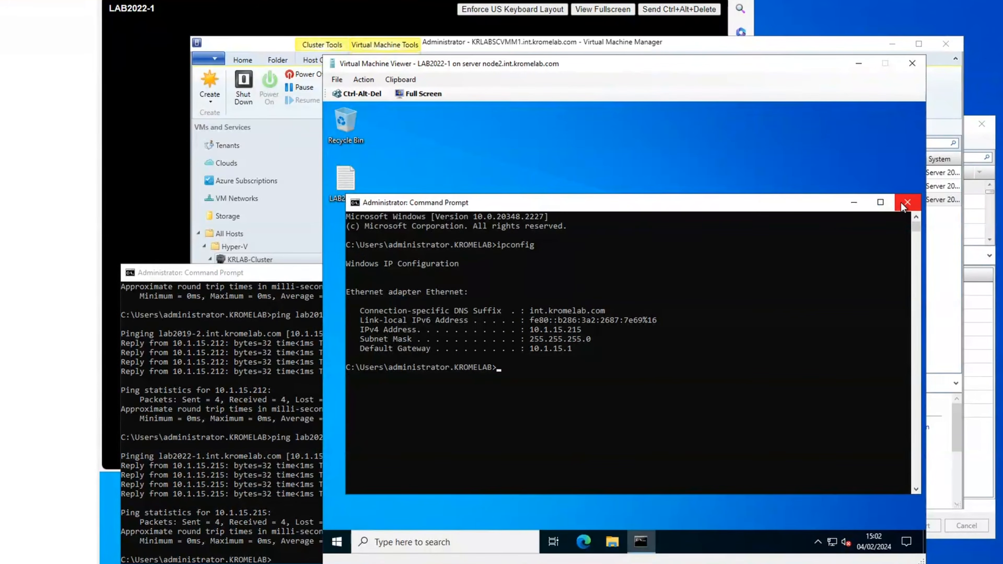
pyautogui.click(908, 203)
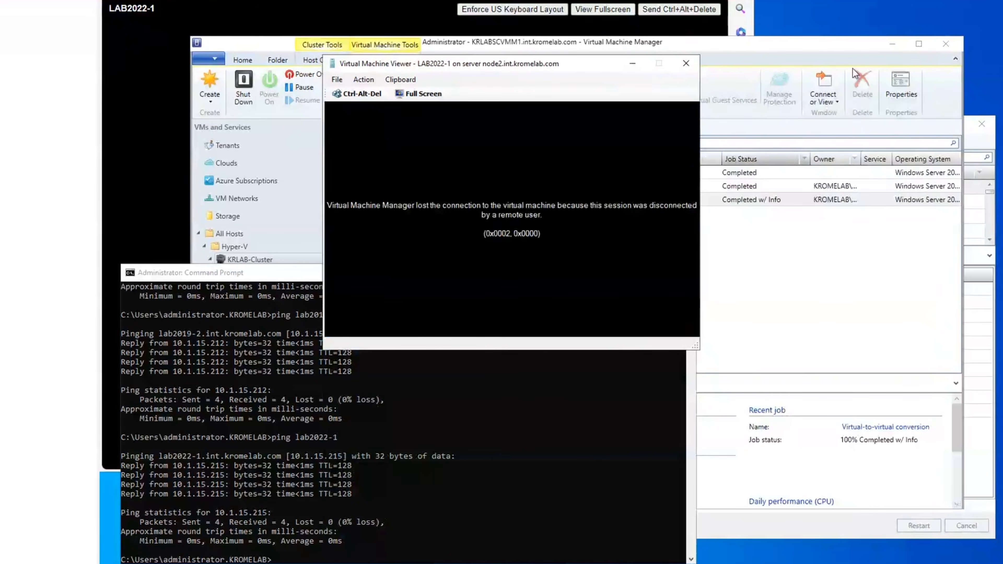
# Step: Close the disconnected LAB2022-1 viewer and power on LAB2022-1 in the KRLAB-Cluster virtual machine list
pyautogui.click(686, 63)
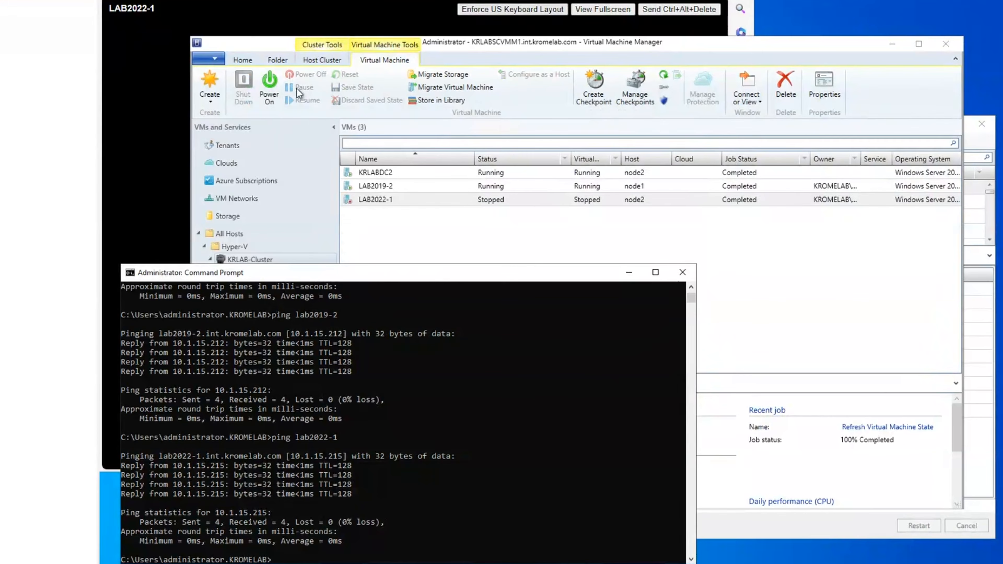
pyautogui.click(375, 200)
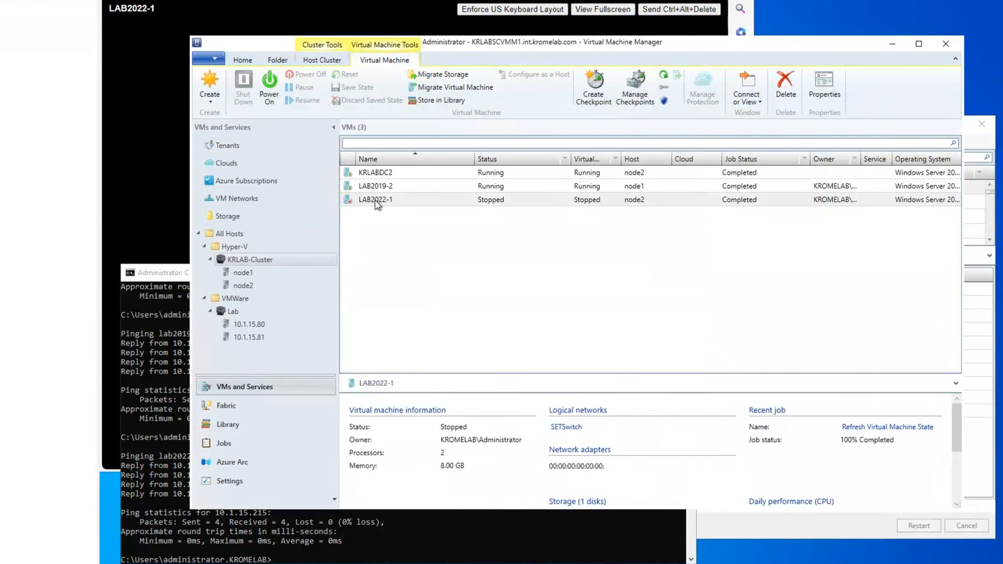
pyautogui.rightClick(375, 200)
pyautogui.click(423, 238)
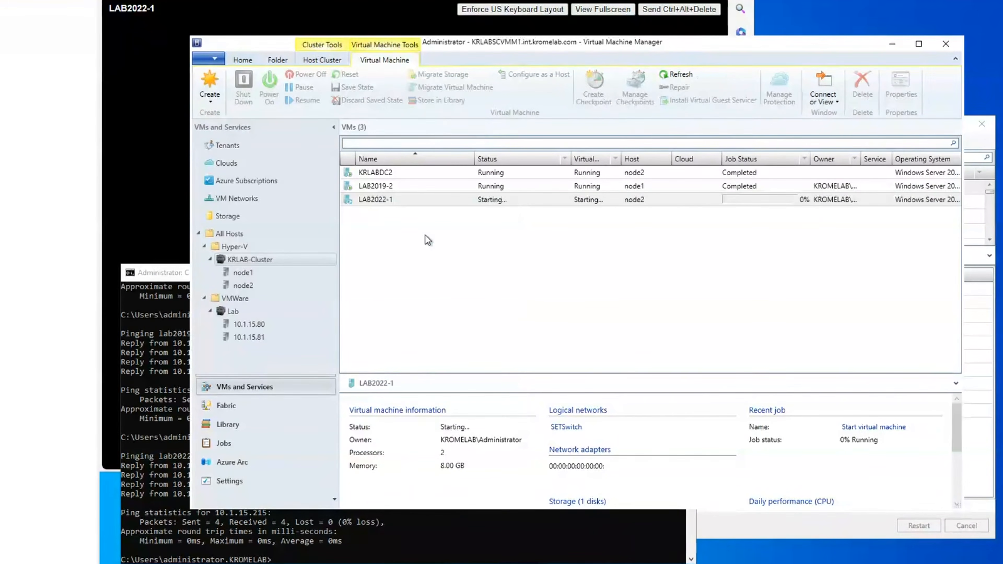
# Step: Connect to the LAB2022-1 console to watch the virtual machine boot
pyautogui.rightClick(402, 195)
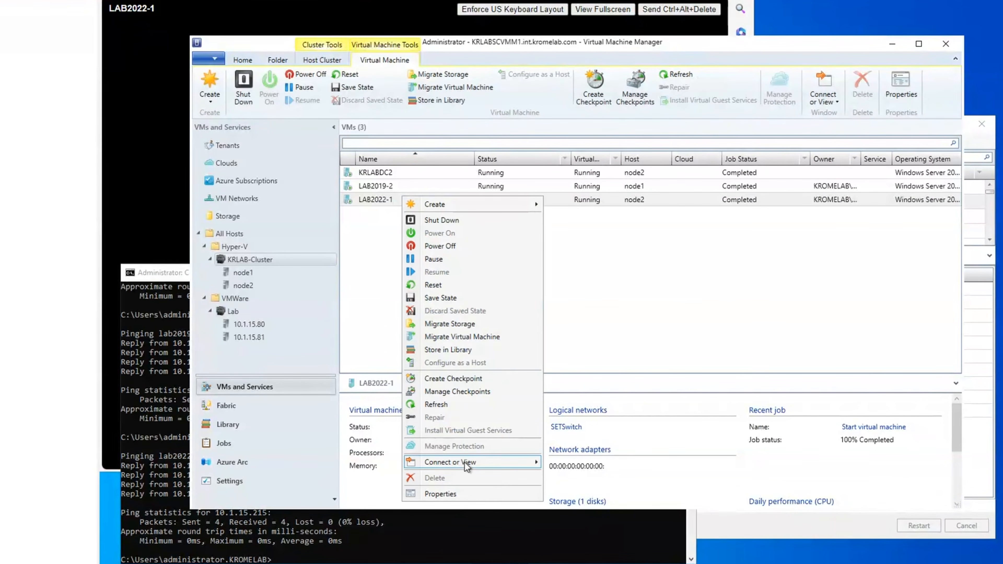
pyautogui.moveTo(465, 462)
pyautogui.click(600, 461)
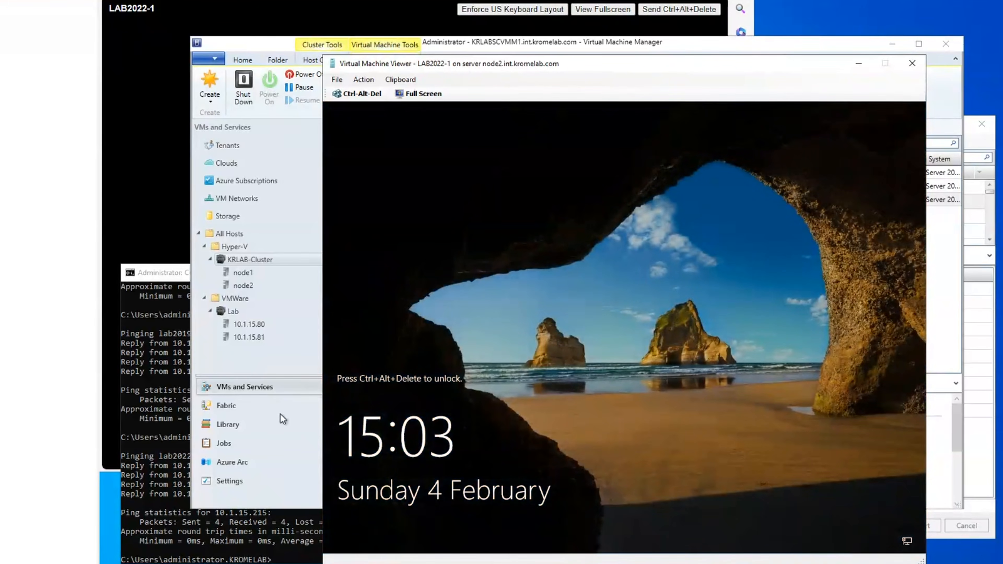
# Step: Repeat the ping to lab2022-1 from the management server after the reboot, and minimize its Command Prompt
pyautogui.click(224, 529)
pyautogui.press('Up')
pyautogui.press('Return')
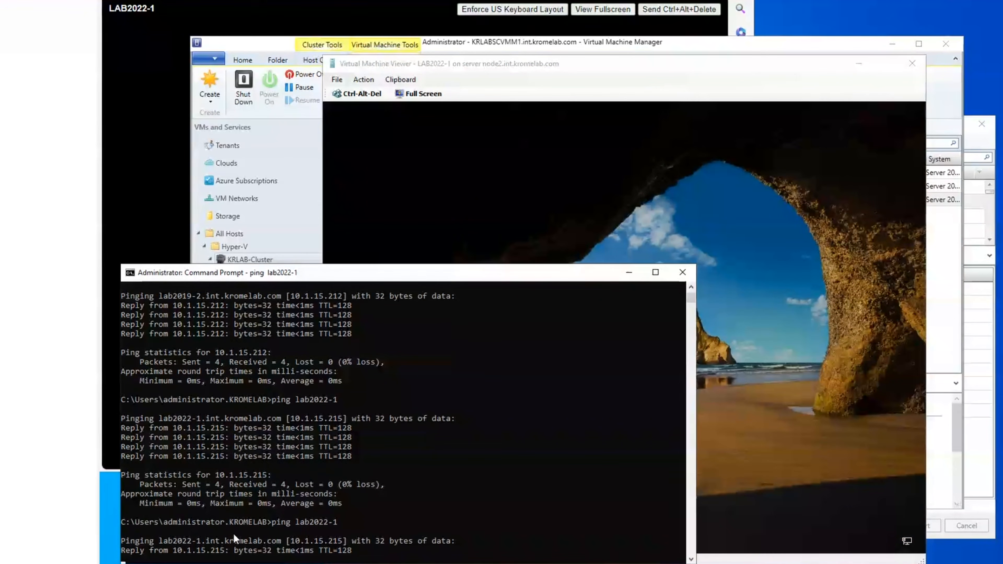
pyautogui.click(629, 274)
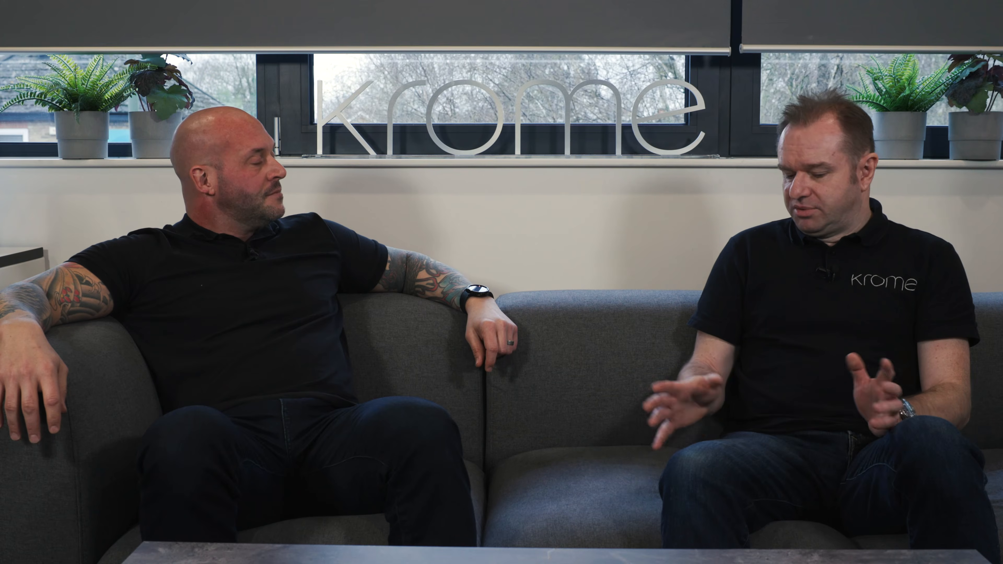